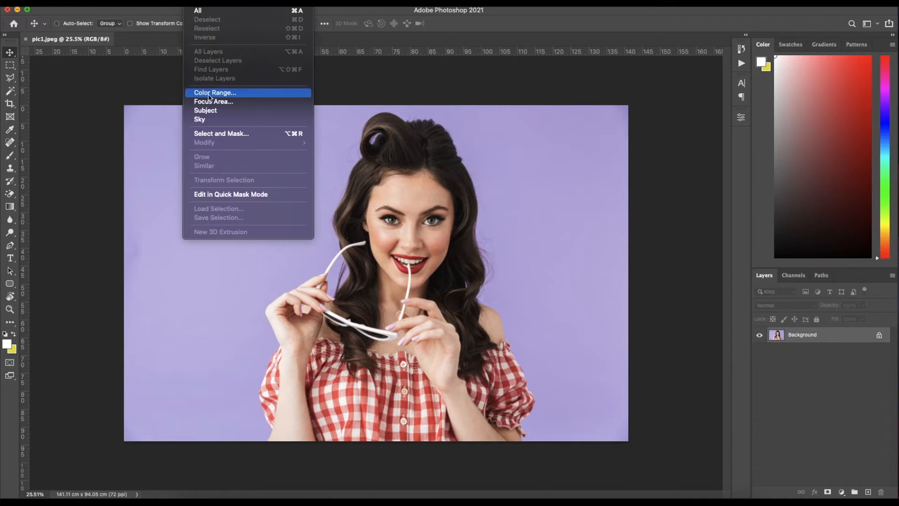
# Select the purple background around the woman with Color Range, sampling across the backdrop.
pyautogui.click(220, 167)
pyautogui.moveTo(332, 53); pyautogui.dragTo(522, 79)
pyautogui.moveTo(514, 141)
pyautogui.mouseDown()
pyautogui.moveTo(526, 141)
pyautogui.moveTo(500, 141)
pyautogui.mouseUp()
pyautogui.click(621, 106)
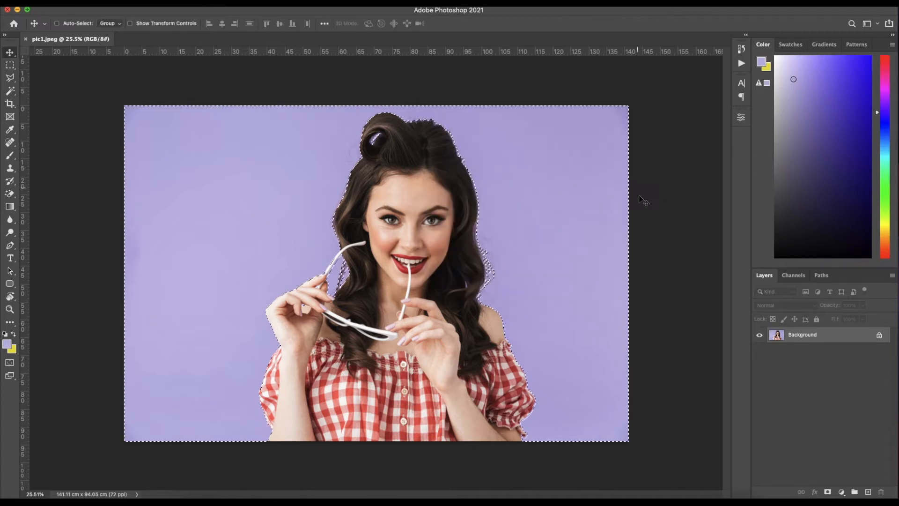
# Add a layer mask from the selection and invert it so only the woman is kept.
pyautogui.click(828, 492)
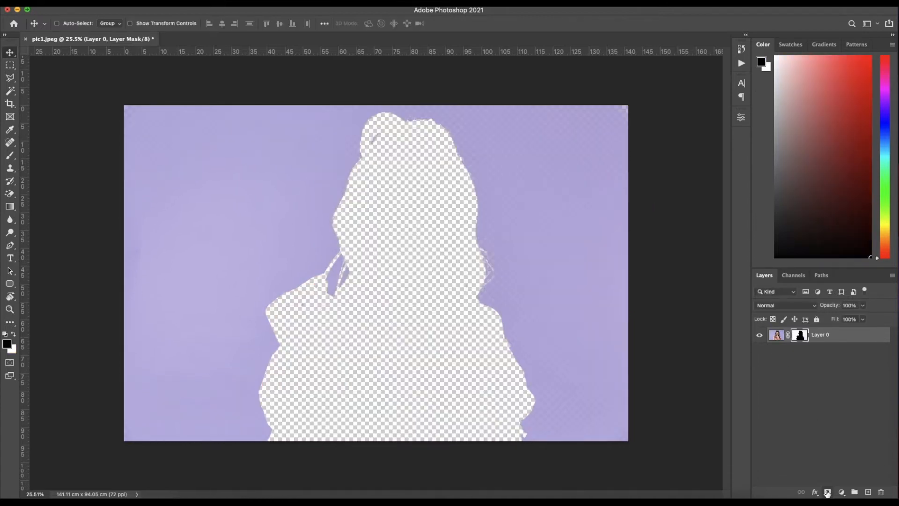
pyautogui.press('super+i')
pyautogui.scroll(3, 383, 265)
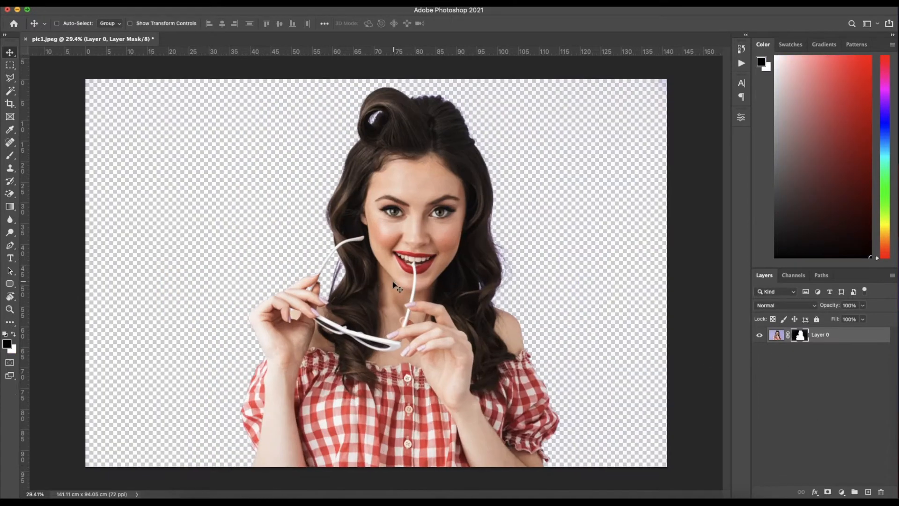
# Refine the woman's edges in Select and Mask with an edge detection radius of 3 px.
pyautogui.click(781, 340)
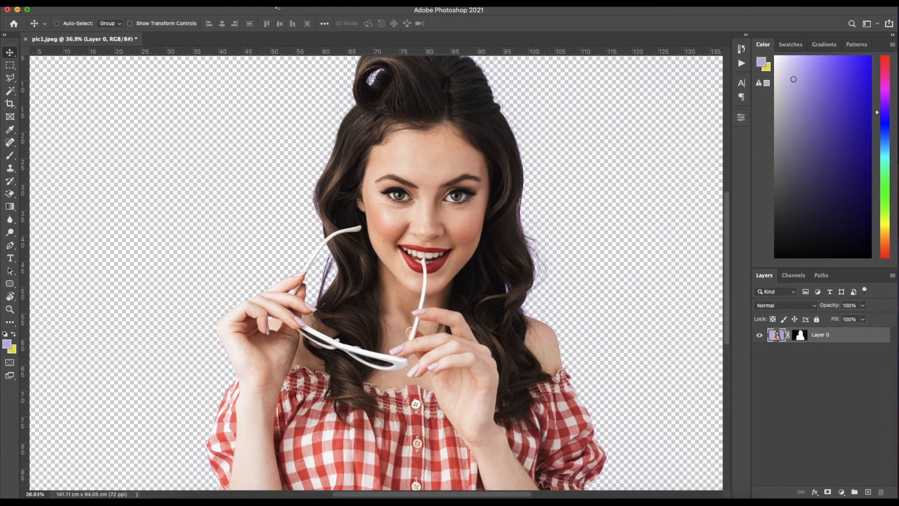
pyautogui.press('m')
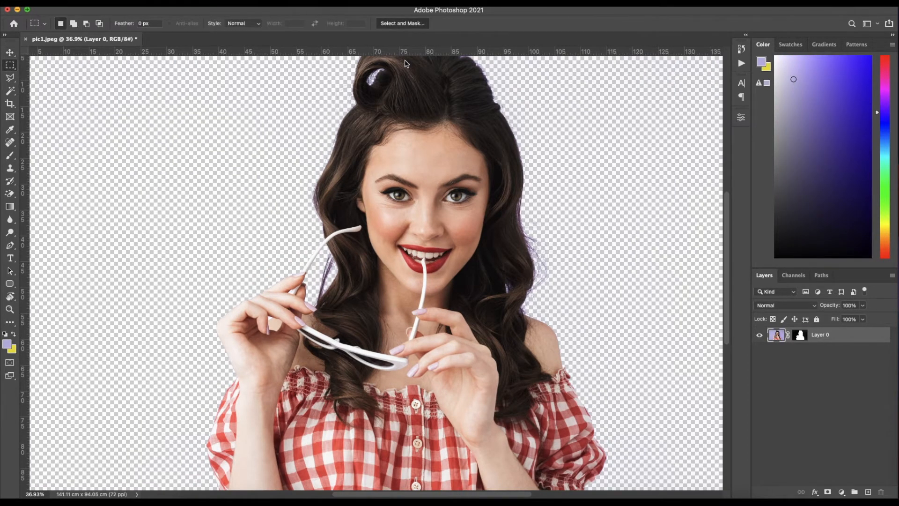
pyautogui.press('super+alt+r')
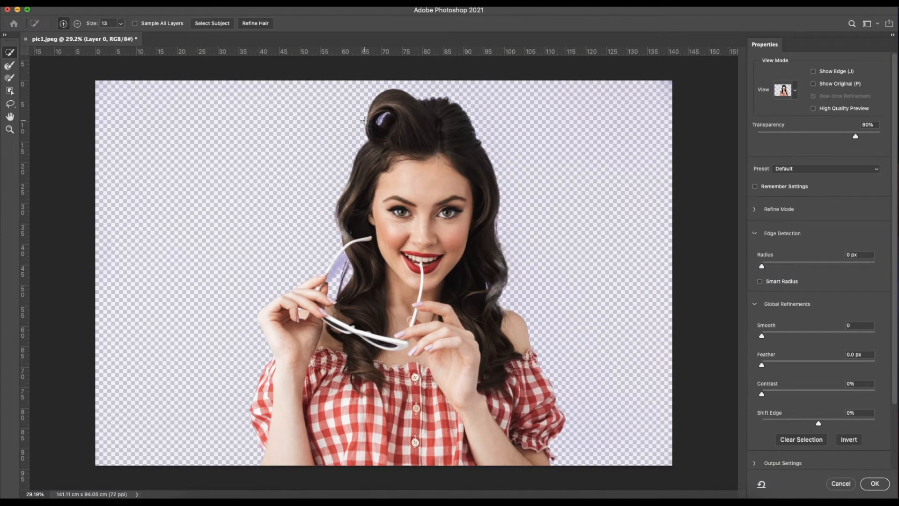
pyautogui.click(789, 268)
pyautogui.moveTo(777, 267)
pyautogui.mouseDown()
pyautogui.moveTo(767, 266)
pyautogui.moveTo(783, 267)
pyautogui.mouseUp()
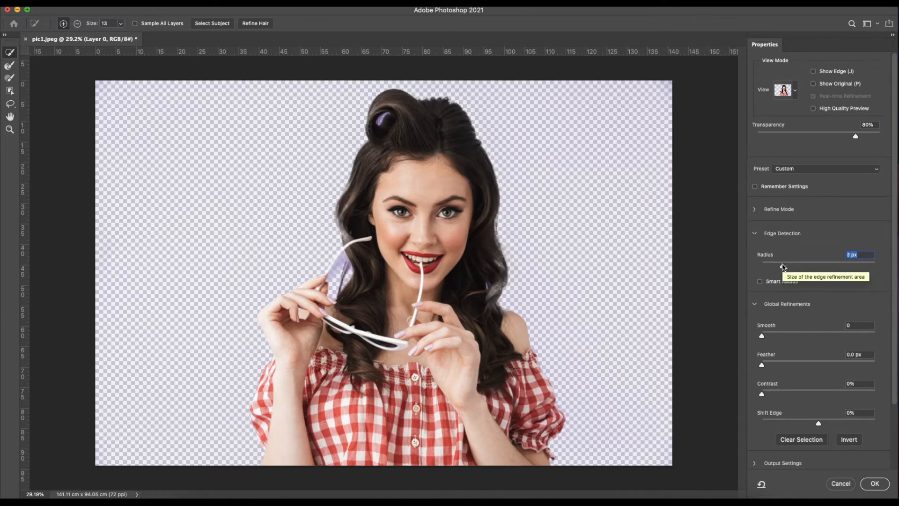
pyautogui.click(874, 483)
# Mask out the purple area between the glasses' arm and the hair using a 35 px Soft Round black brush.
pyautogui.scroll(3, 311, 259)
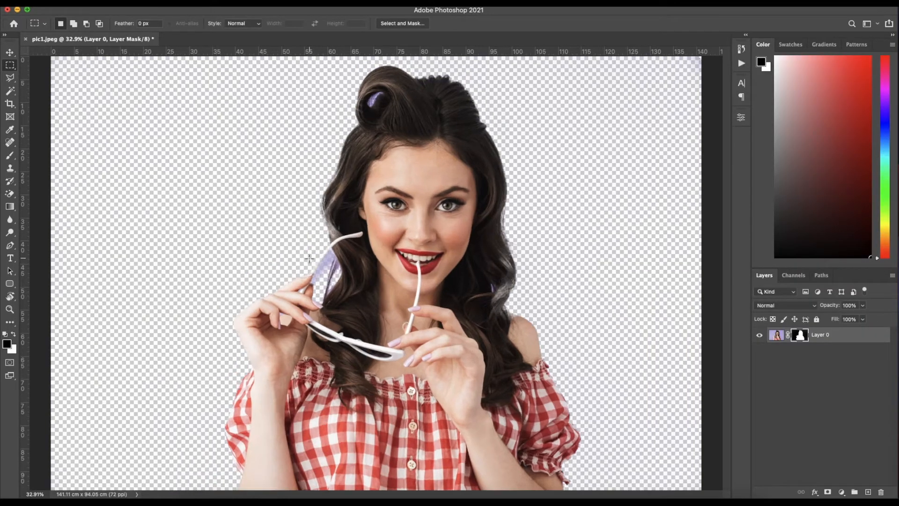
pyautogui.scroll(6, 331, 265)
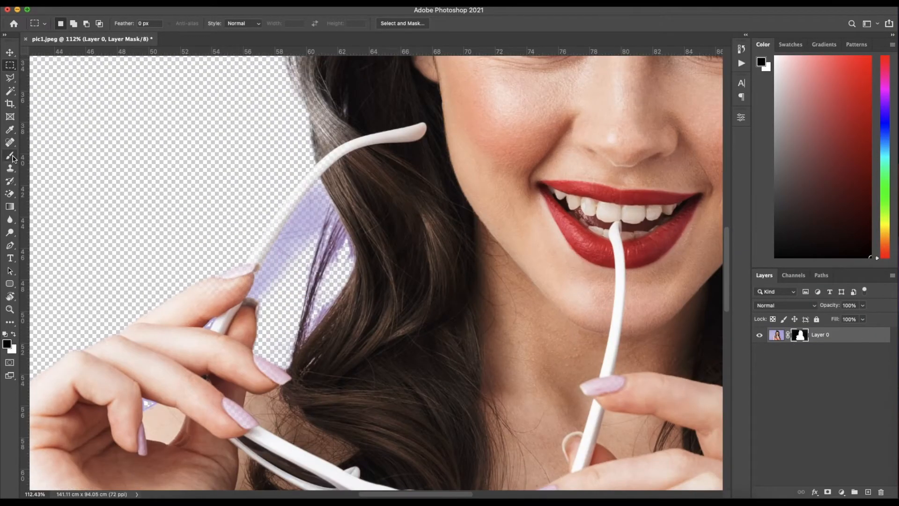
pyautogui.click(13, 157)
pyautogui.rightClick(280, 242)
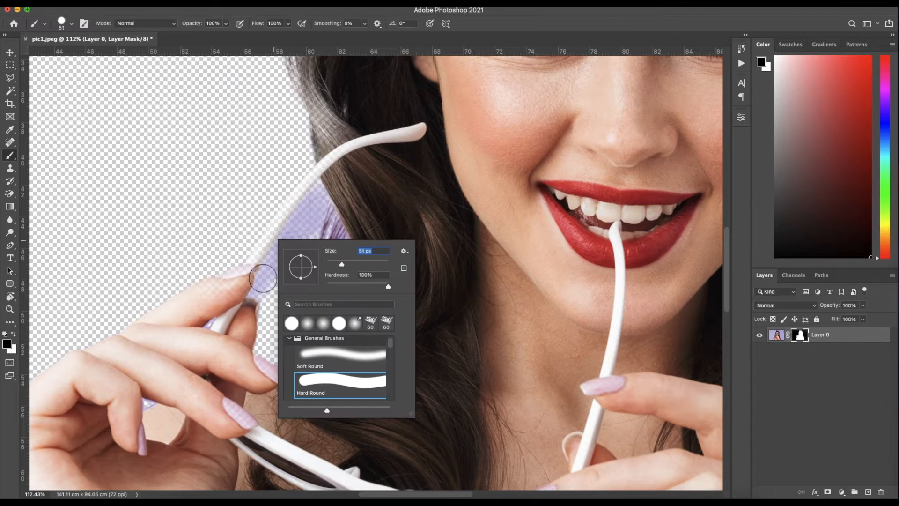
pyautogui.write('35')
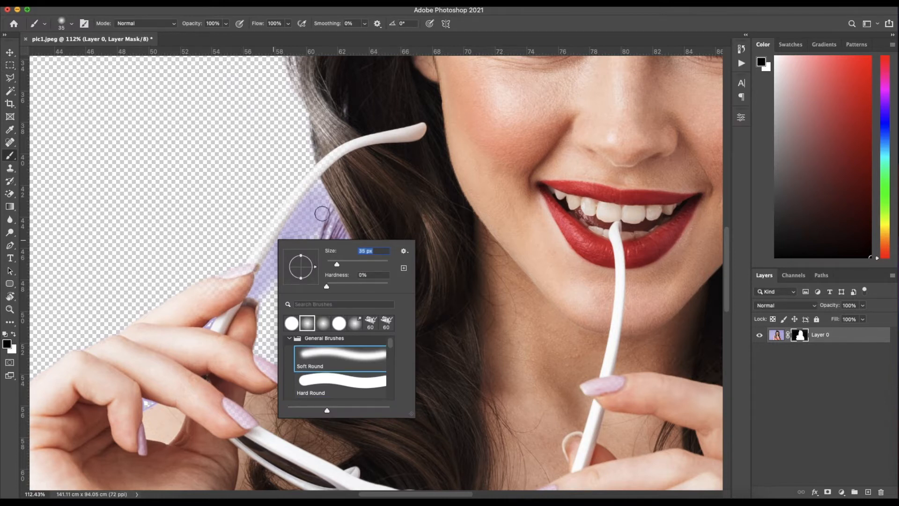
pyautogui.press('Return')
pyautogui.moveTo(284, 245)
pyautogui.mouseDown()
pyautogui.moveTo(262, 288)
pyautogui.moveTo(277, 253)
pyautogui.moveTo(315, 233)
pyautogui.mouseUp()
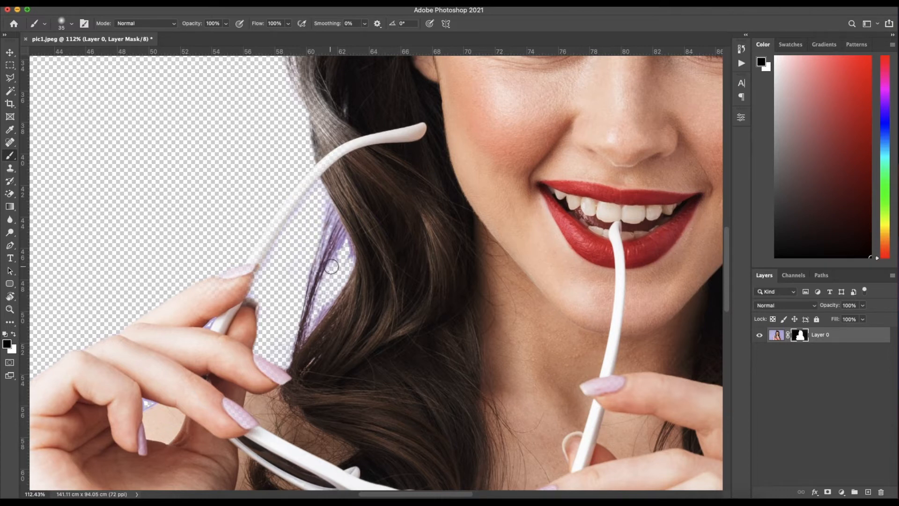
# Reduce the brush to 14 px and mask out the remaining purple between the loose strands and the hair.
pyautogui.rightClick(333, 287)
pyautogui.moveTo(386, 313); pyautogui.dragTo(384, 313)
pyautogui.press('Return')
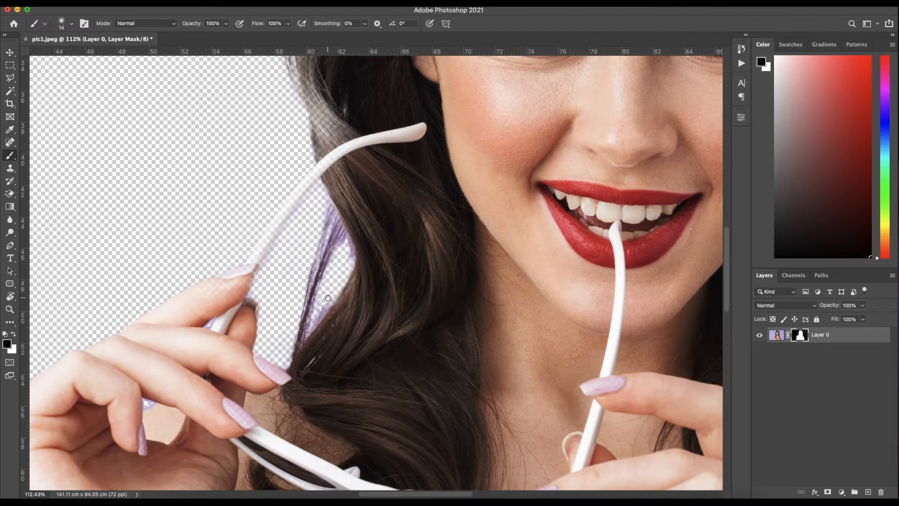
pyautogui.moveTo(344, 242)
pyautogui.mouseDown()
pyautogui.moveTo(352, 268)
pyautogui.moveTo(341, 287)
pyautogui.mouseUp()
# Mask out the small purple patch beside the lower fingers of the hand holding the glasses with a smaller brush.
pyautogui.scroll(5, 319, 282)
pyautogui.rightClick(244, 321)
pyautogui.press('[')
pyautogui.press('[')
pyautogui.press('Return')
pyautogui.moveTo(249, 323)
pyautogui.mouseDown()
pyautogui.moveTo(255, 313)
pyautogui.moveTo(248, 319)
pyautogui.moveTo(266, 317)
pyautogui.mouseUp()
pyautogui.scroll(-4, 314, 305)
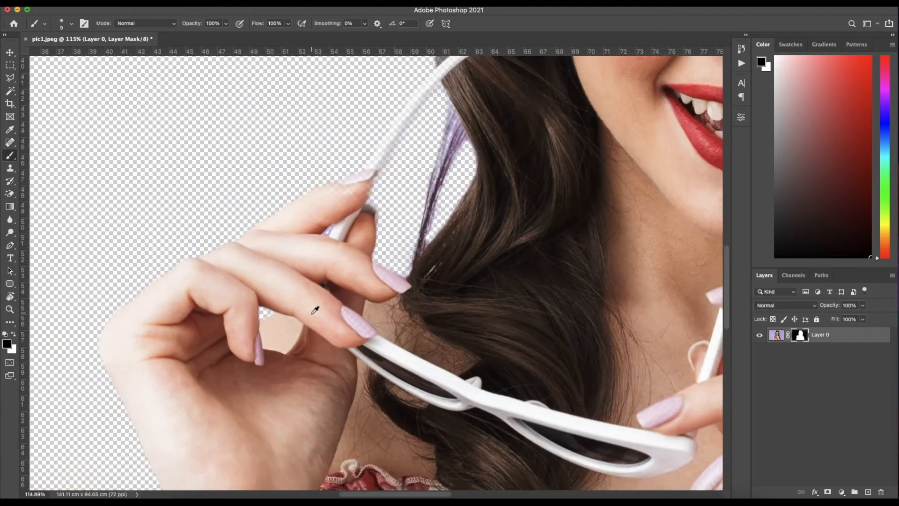
# Mask out the tiny purple gap between the fingers and the glasses' arm, shrinking the brush for the narrow corner.
pyautogui.scroll(8, 323, 213)
pyautogui.rightClick(326, 224)
pyautogui.moveTo(382, 246); pyautogui.dragTo(379, 246)
pyautogui.press('Return')
pyautogui.moveTo(302, 251)
pyautogui.mouseDown()
pyautogui.moveTo(356, 202)
pyautogui.moveTo(331, 255)
pyautogui.moveTo(312, 260)
pyautogui.mouseUp()
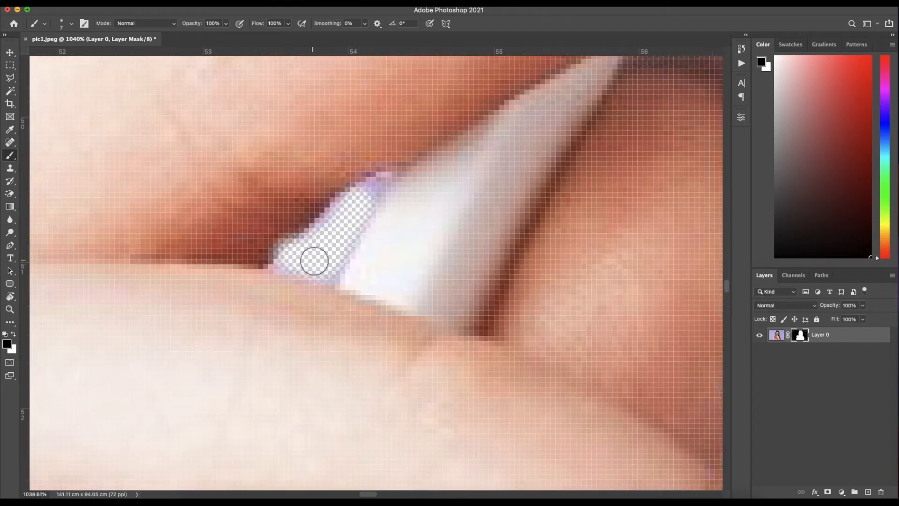
pyautogui.rightClick(326, 261)
pyautogui.press('Return')
pyautogui.moveTo(367, 185)
pyautogui.mouseDown()
pyautogui.moveTo(347, 243)
pyautogui.moveTo(291, 268)
pyautogui.moveTo(332, 213)
pyautogui.moveTo(382, 178)
pyautogui.mouseUp()
pyautogui.press('super+0')
pyautogui.scroll(-10, 327, 262)
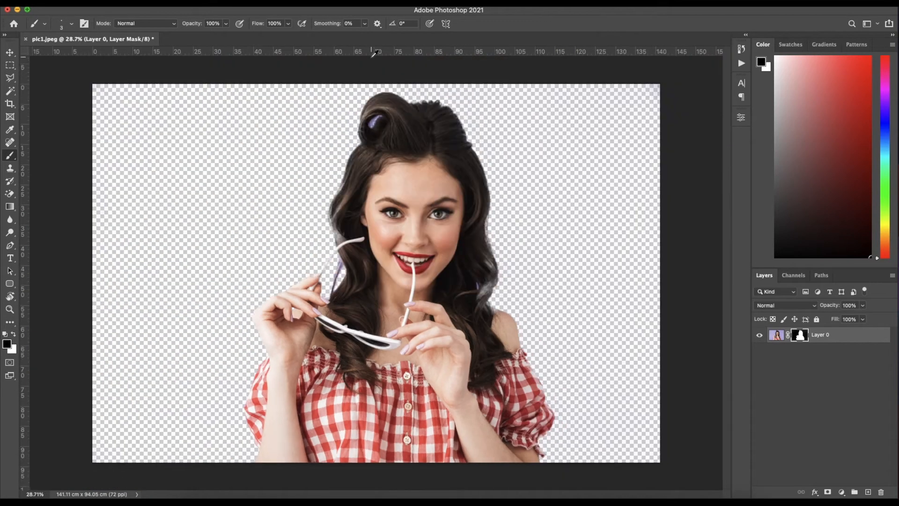
# Erase the purple inside the hair curl on the photo layer with the Background Eraser at 50% tolerance.
pyautogui.scroll(10, 375, 126)
pyautogui.scroll(5, 378, 124)
pyautogui.click(9, 196)
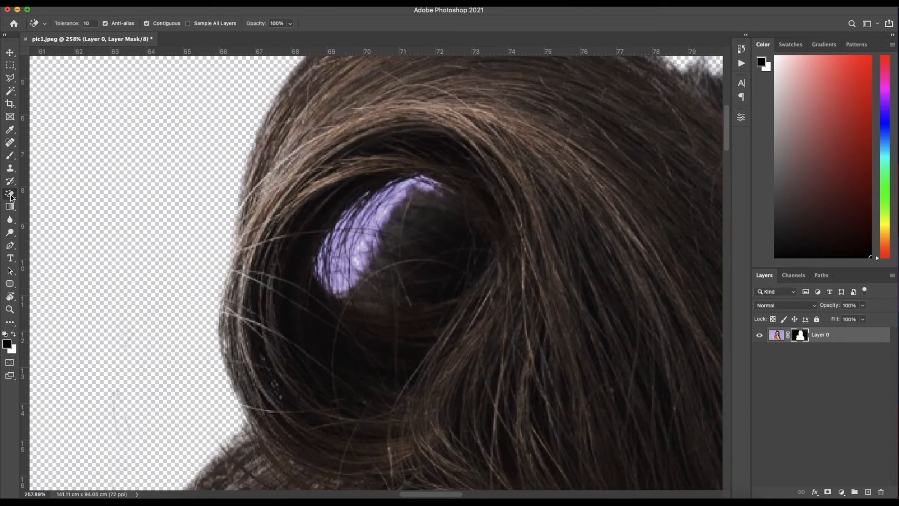
pyautogui.click(783, 340)
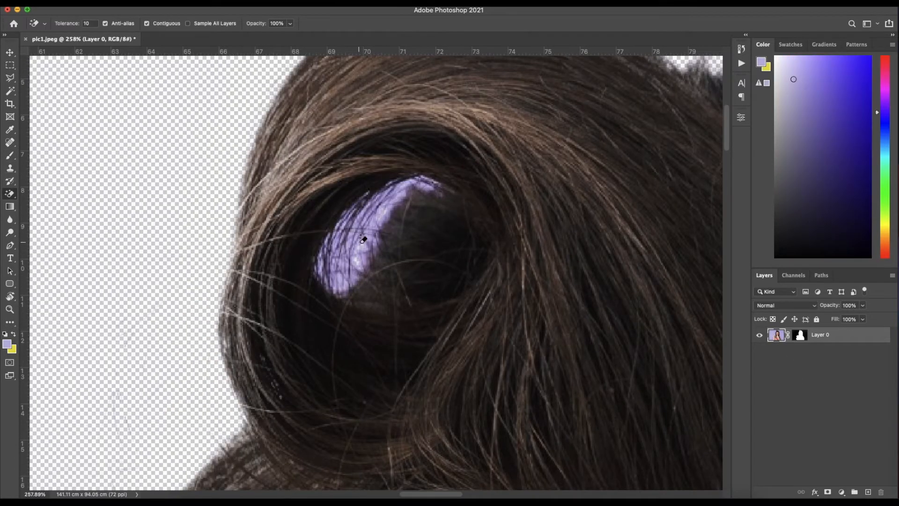
pyautogui.click(9, 193)
pyautogui.click(47, 202)
pyautogui.click(369, 244)
pyautogui.scroll(-10, 446, 302)
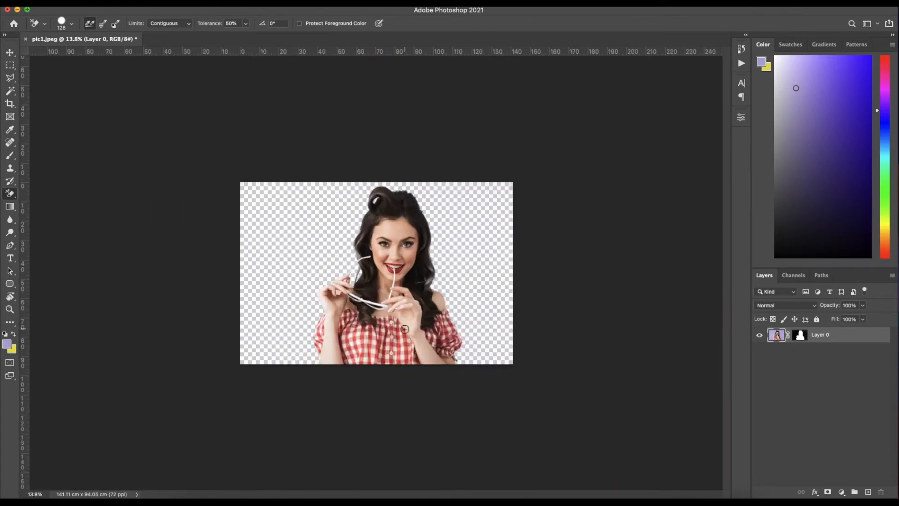
# Erase the small purple spot in the wavy hair above the bare shoulder with the Background Eraser.
pyautogui.scroll(8, 405, 329)
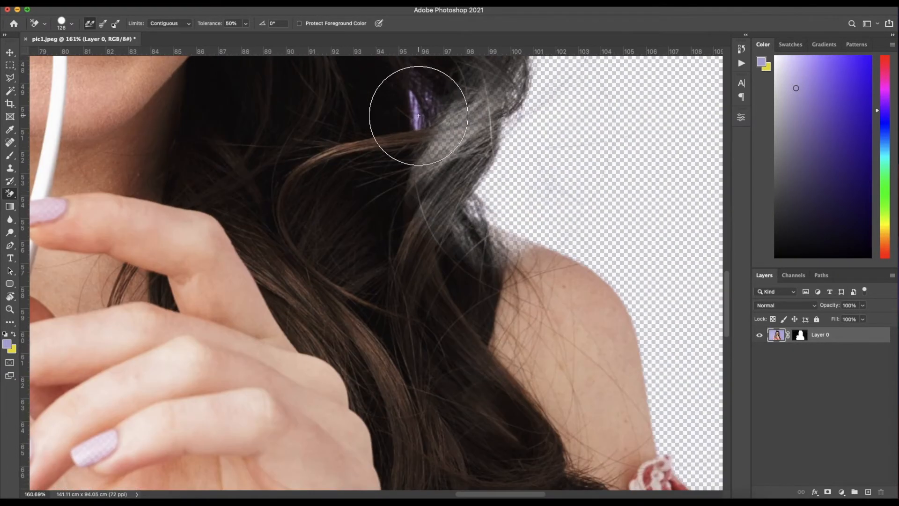
pyautogui.click(418, 115)
pyautogui.scroll(-5, 418, 116)
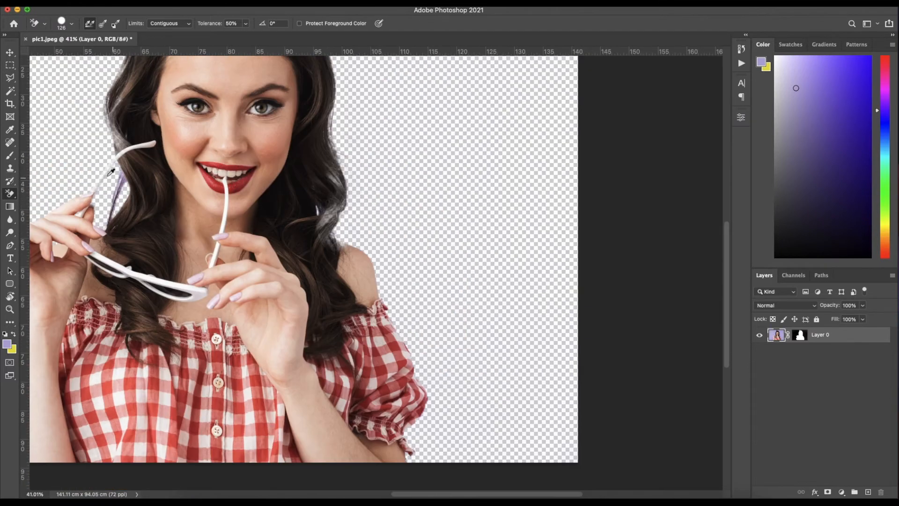
# Erase the purple tint from the loose hair strands beside the glasses' arm.
pyautogui.scroll(5, 111, 173)
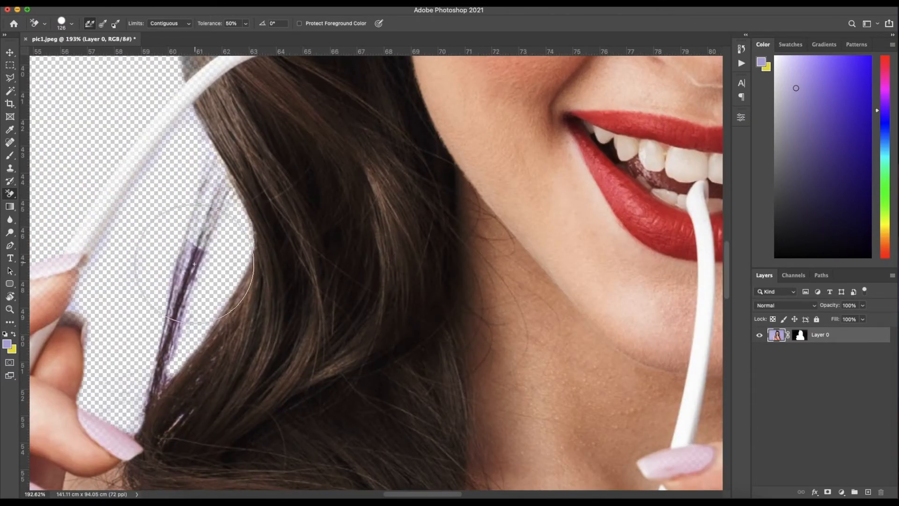
pyautogui.moveTo(181, 261); pyautogui.dragTo(171, 301)
pyautogui.scroll(-6, 165, 311)
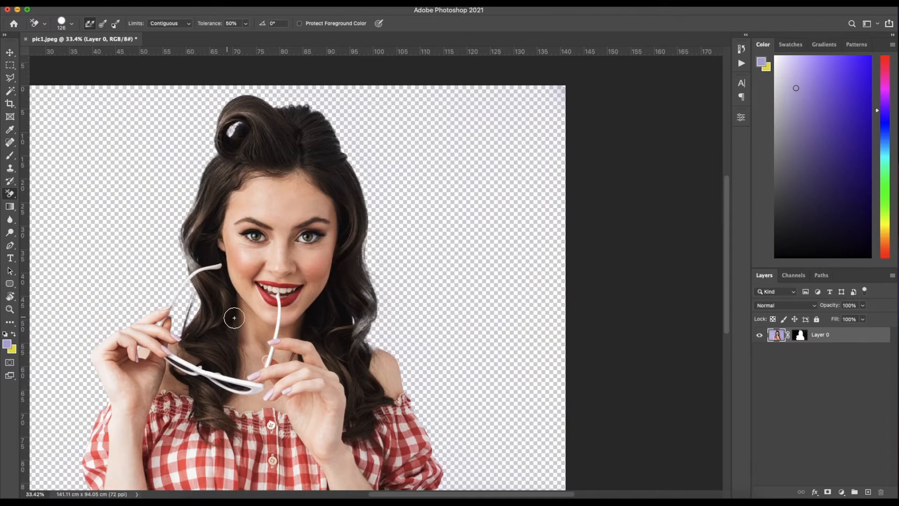
pyautogui.scroll(-1, 234, 318)
pyautogui.scroll(4, 467, 121)
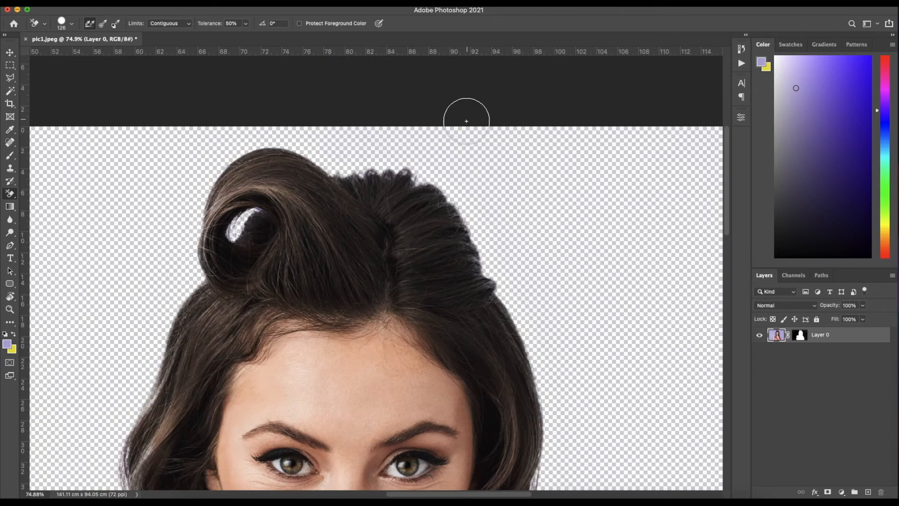
pyautogui.scroll(-5, 459, 188)
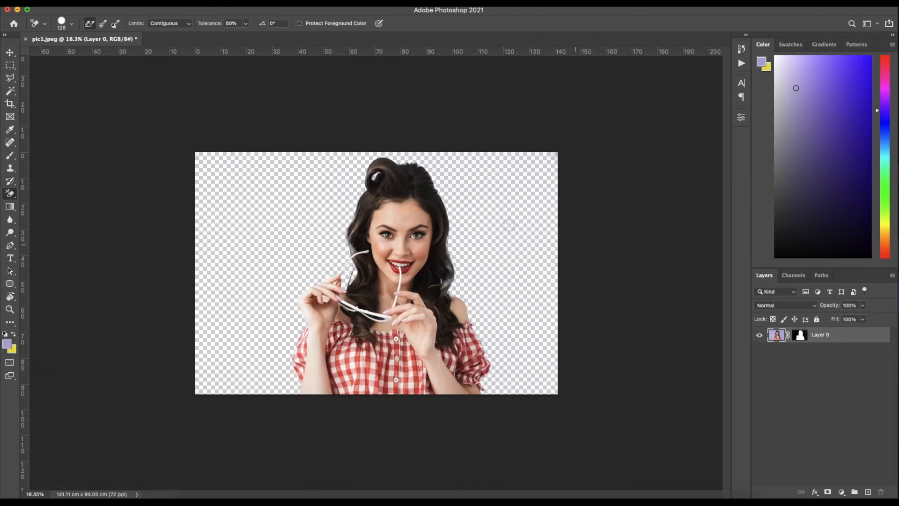
# Open the mountain picture back.jpg and move the cut-out woman from pic1.jpeg into it.
pyautogui.rightClick(815, 209)
pyautogui.moveTo(835, 228)
pyautogui.click(745, 254)
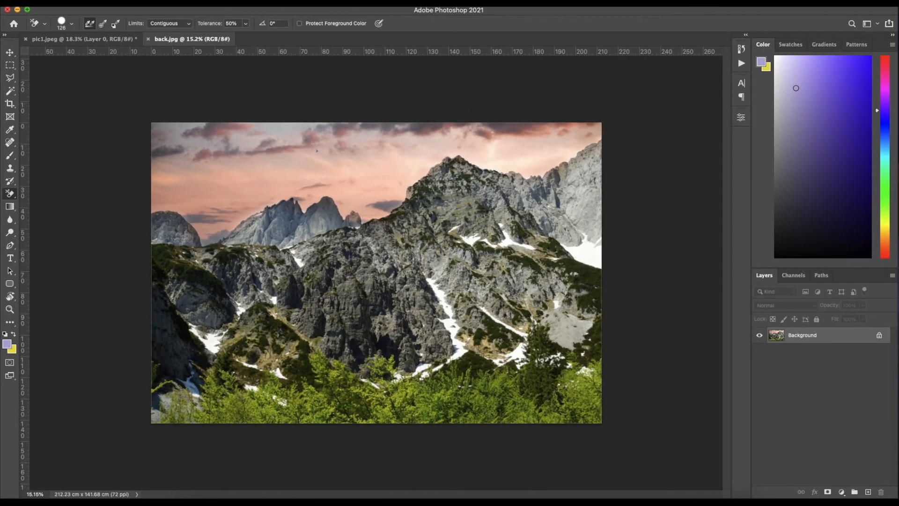
pyautogui.click(82, 39)
pyautogui.press('v')
pyautogui.moveTo(232, 111); pyautogui.dragTo(293, 222)
# Scale the woman's layer to about 137% with Free Transform and place her at the lower left of the landscape.
pyautogui.press('m')
pyautogui.rightClick(286, 190)
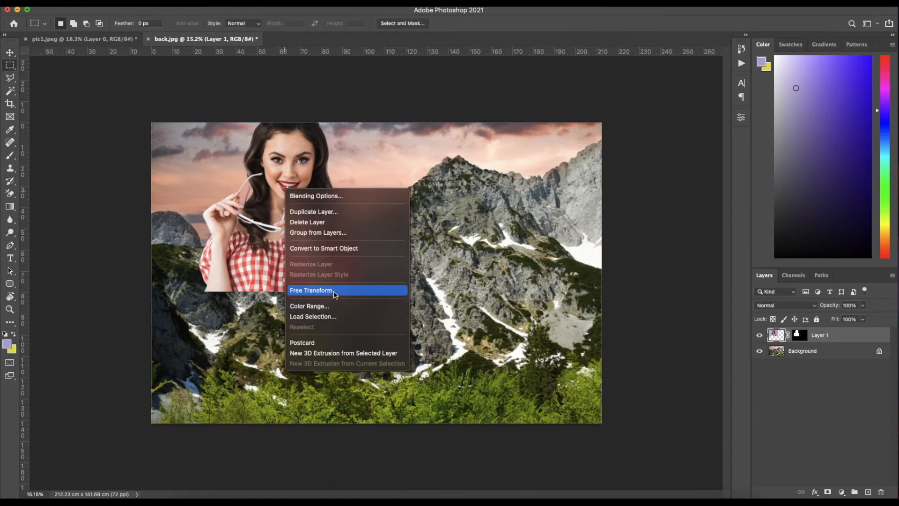
pyautogui.click(324, 290)
pyautogui.moveTo(415, 289); pyautogui.dragTo(492, 340)
pyautogui.moveTo(394, 267); pyautogui.dragTo(372, 356)
pyautogui.moveTo(472, 175); pyautogui.dragTo(501, 164)
pyautogui.moveTo(437, 280); pyautogui.dragTo(427, 281)
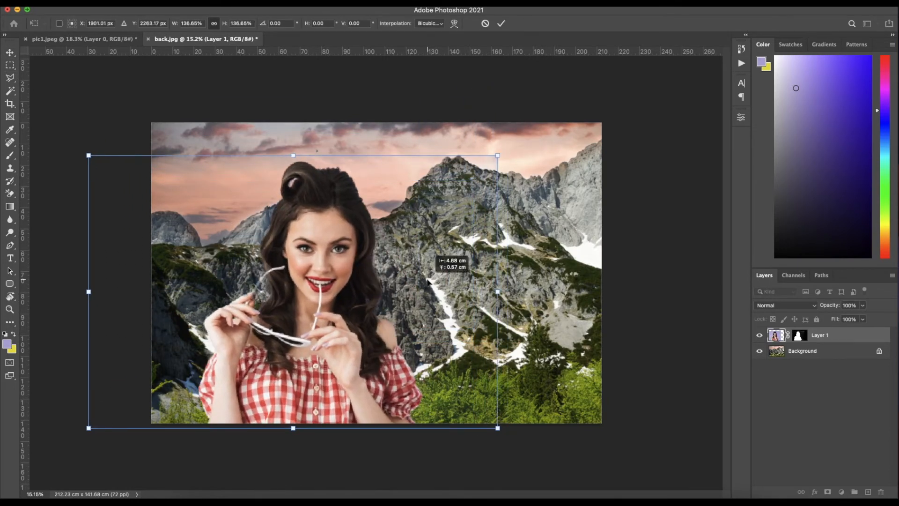
pyautogui.press('Return')
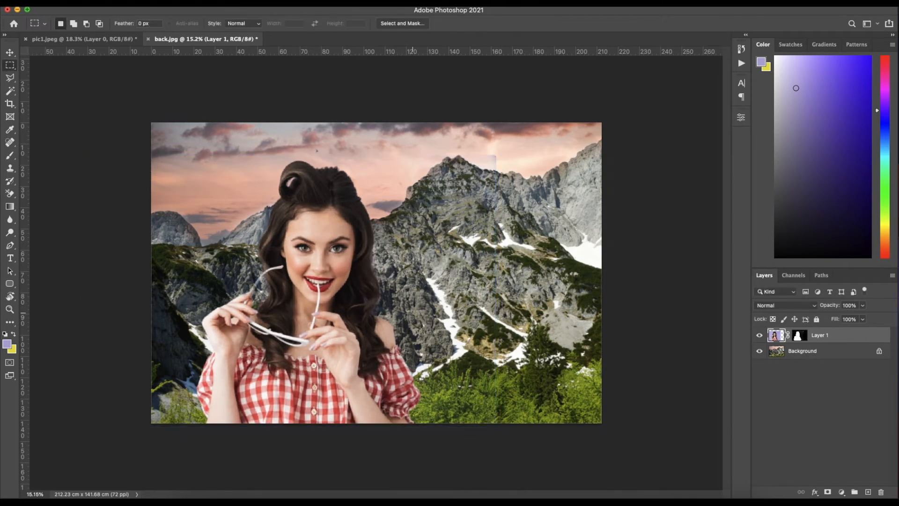
# Add a Curves adjustment layer above the woman and clip it to her layer.
pyautogui.click(842, 492)
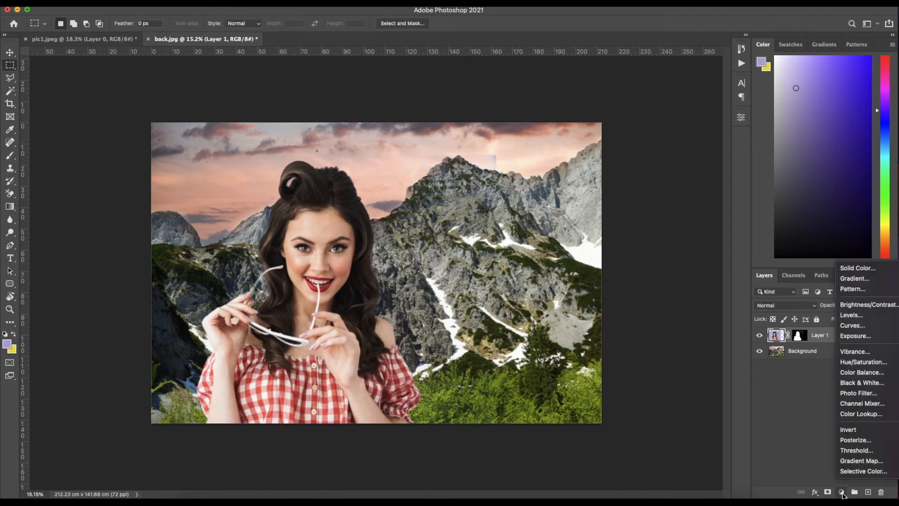
pyautogui.click(847, 336)
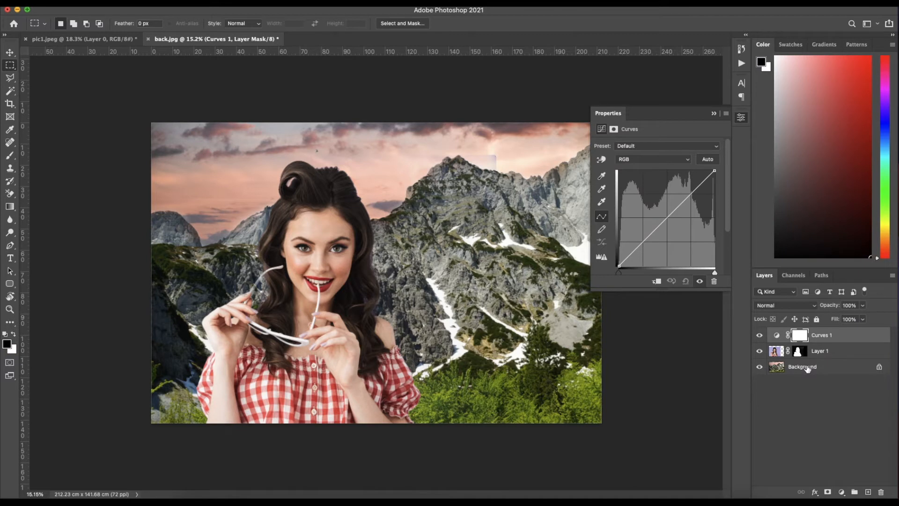
pyautogui.click(777, 336)
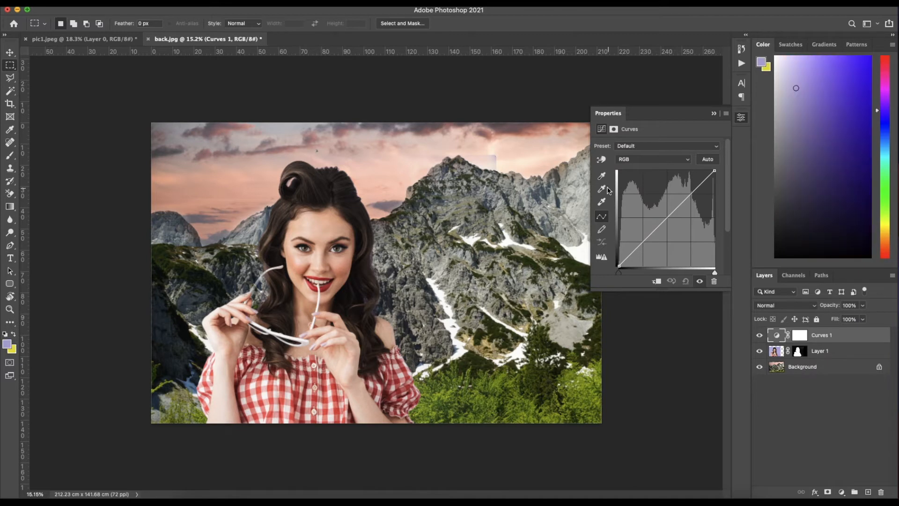
pyautogui.rightClick(851, 340)
pyautogui.click(771, 229)
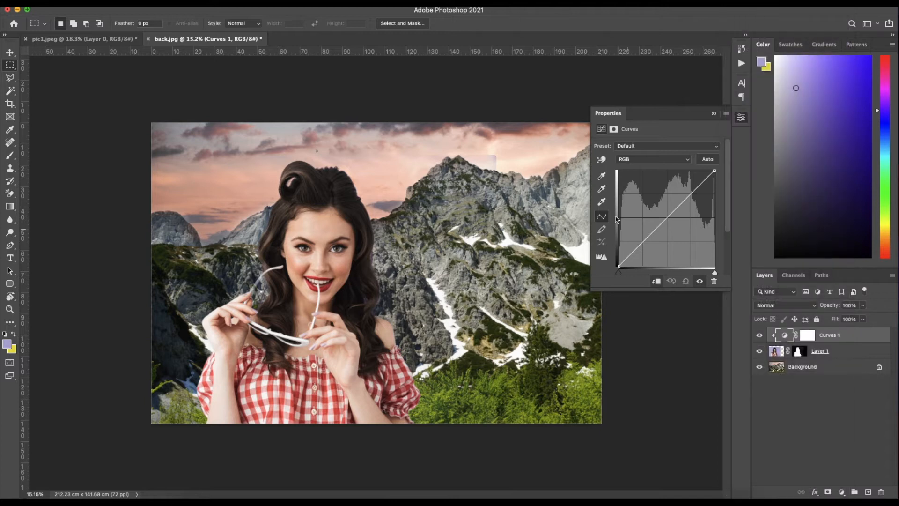
# Set the Curves black point from the dark rocks beside the woman and the white point from the snow on the mountain.
pyautogui.click(603, 177)
pyautogui.click(189, 327)
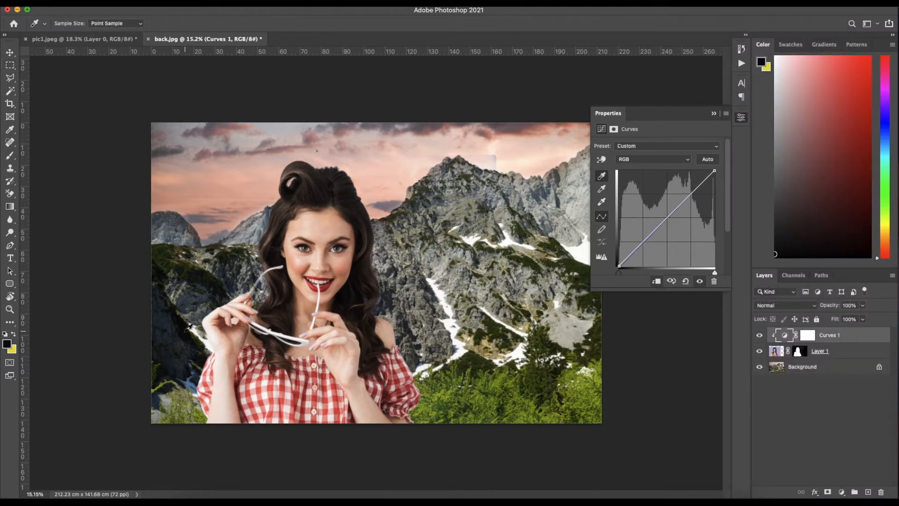
pyautogui.click(602, 202)
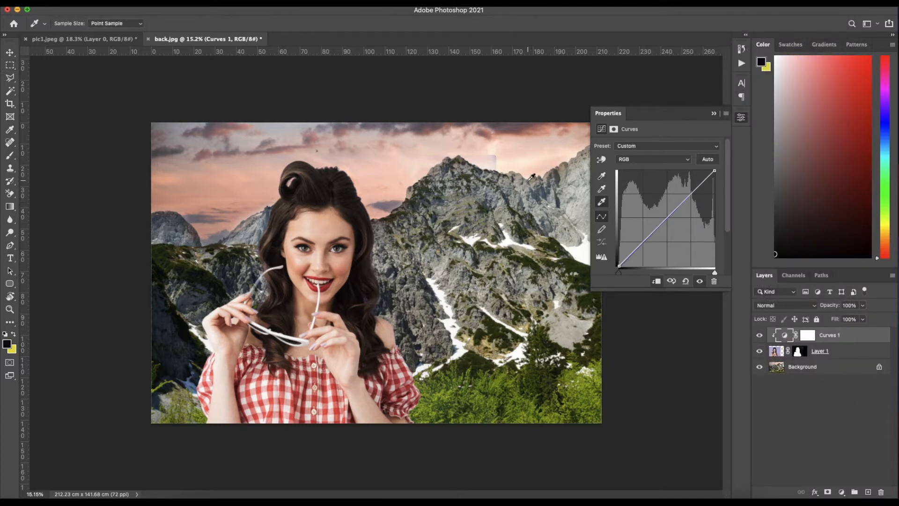
pyautogui.click(582, 247)
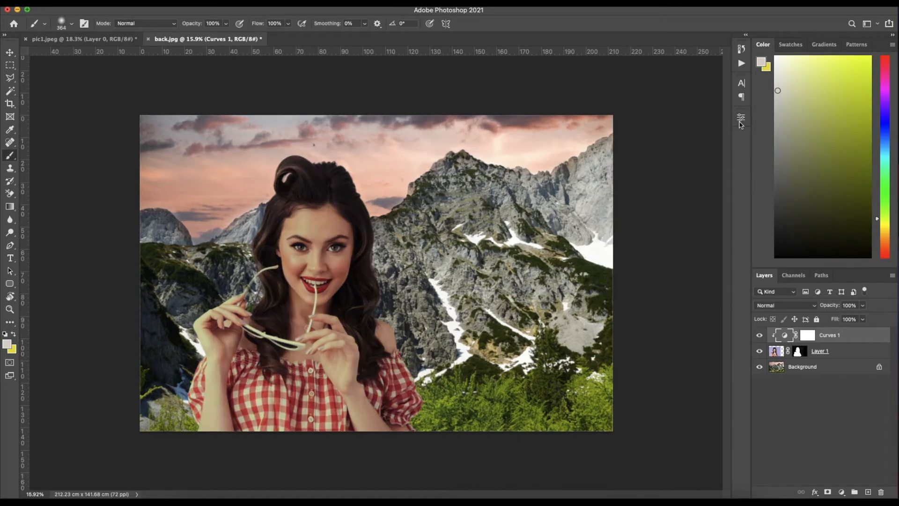
# Resample the Curves black point from the dark rocks, the white point near the snow patch and the gray point from the gray rock face.
pyautogui.click(740, 121)
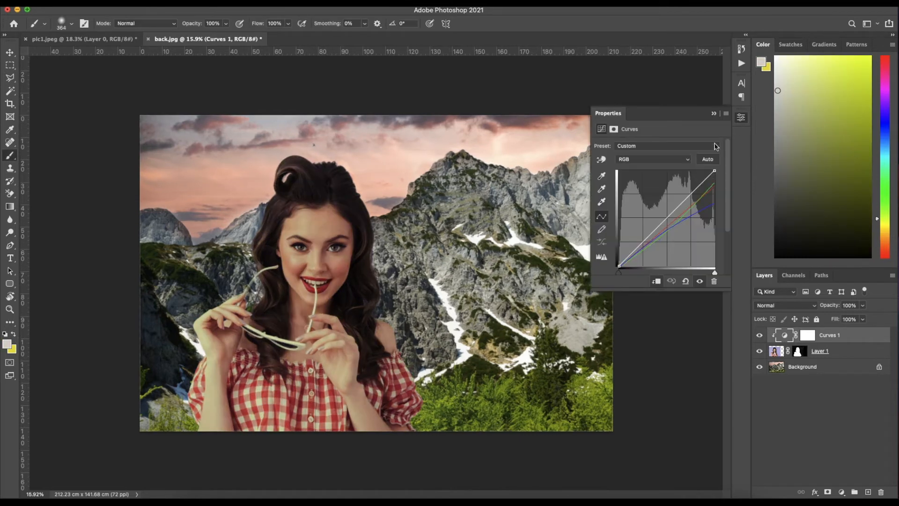
pyautogui.click(602, 177)
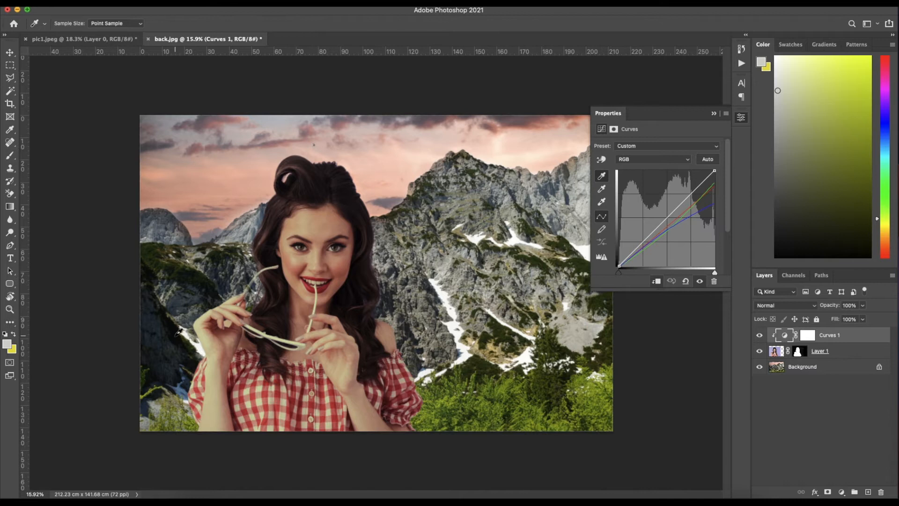
pyautogui.click(178, 332)
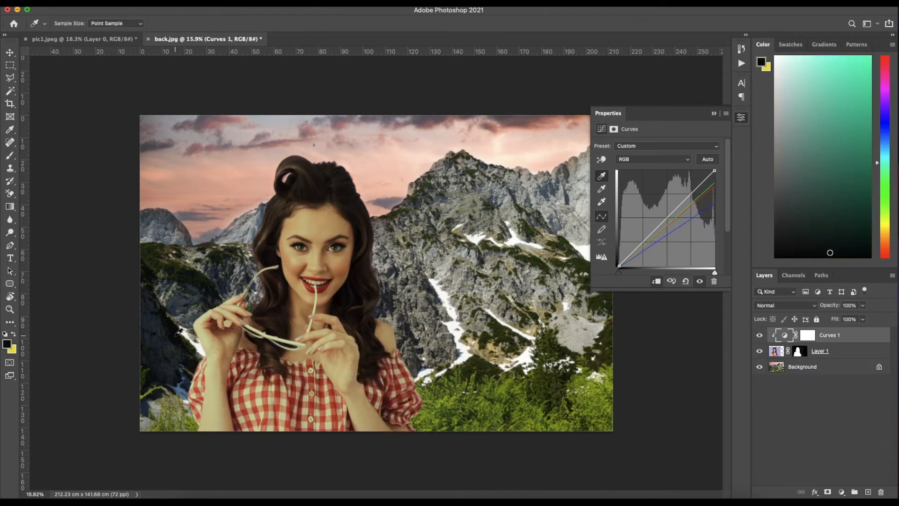
pyautogui.click(602, 202)
pyautogui.click(521, 236)
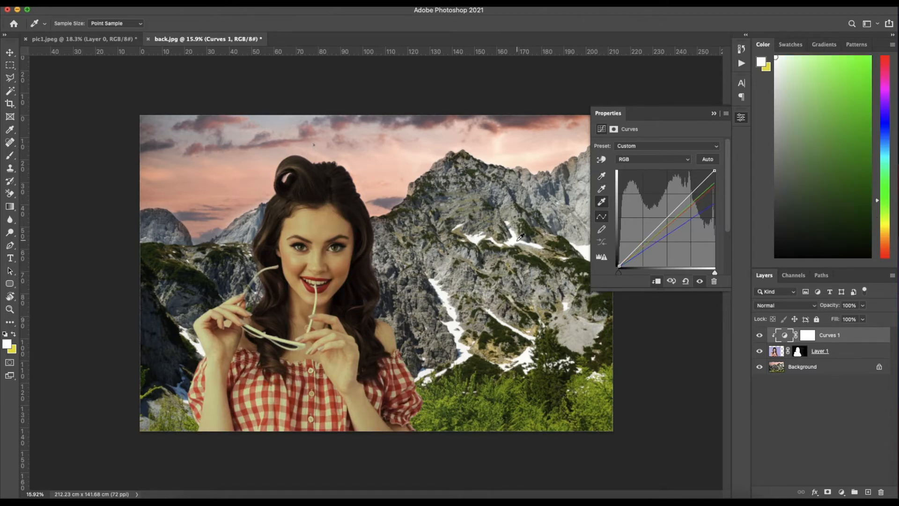
pyautogui.click(602, 188)
pyautogui.click(556, 199)
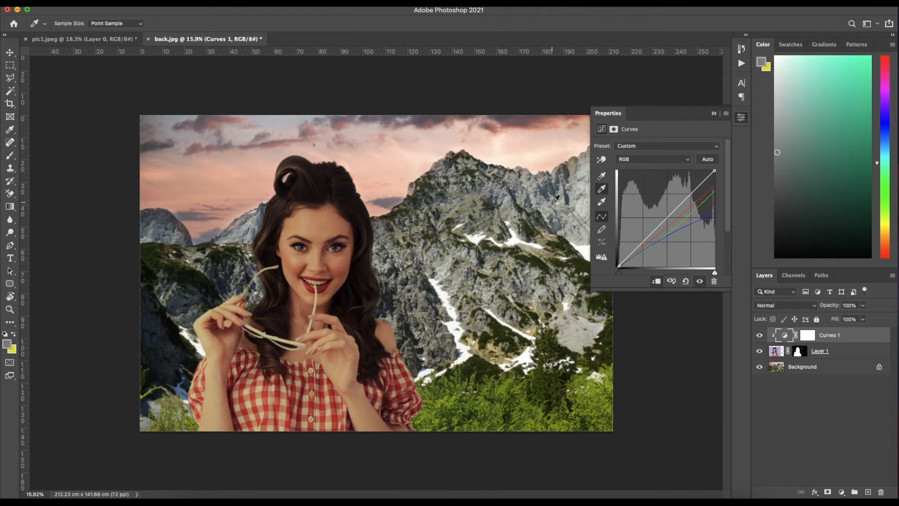
pyautogui.doubleClick(601, 200)
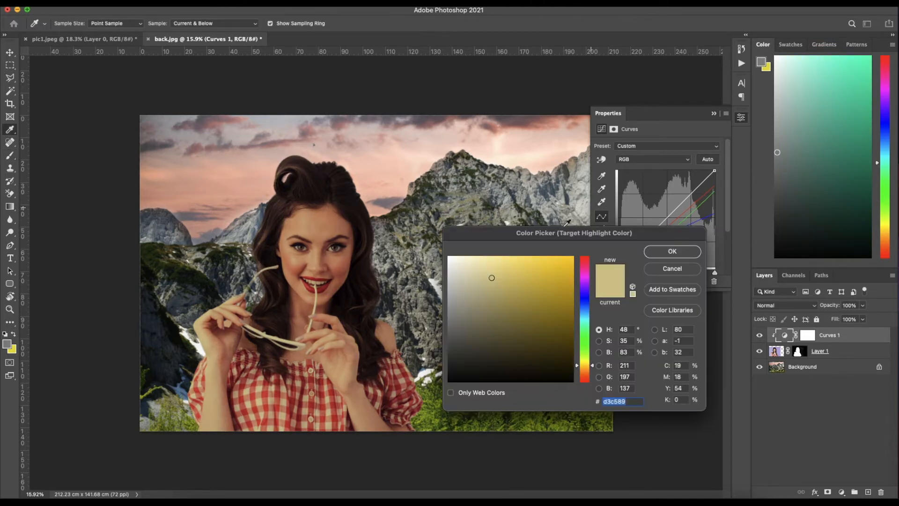
pyautogui.moveTo(529, 243); pyautogui.dragTo(606, 244)
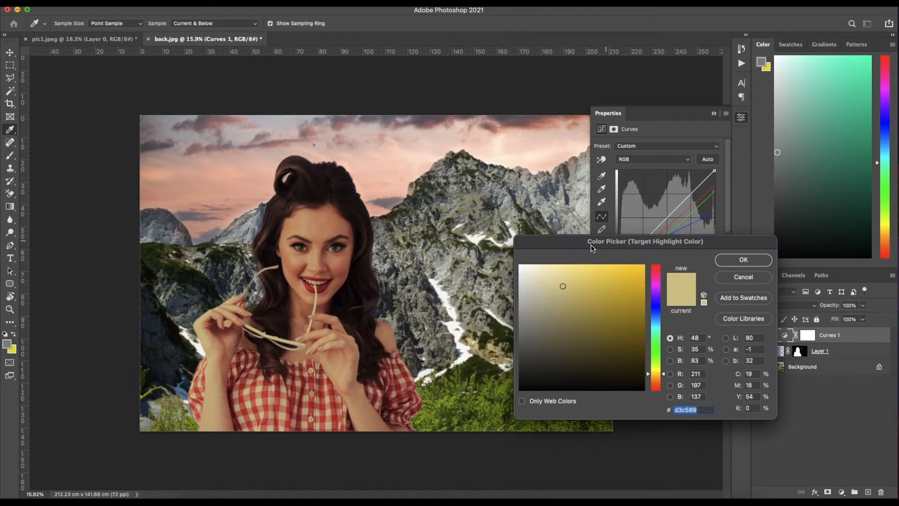
pyautogui.click(743, 277)
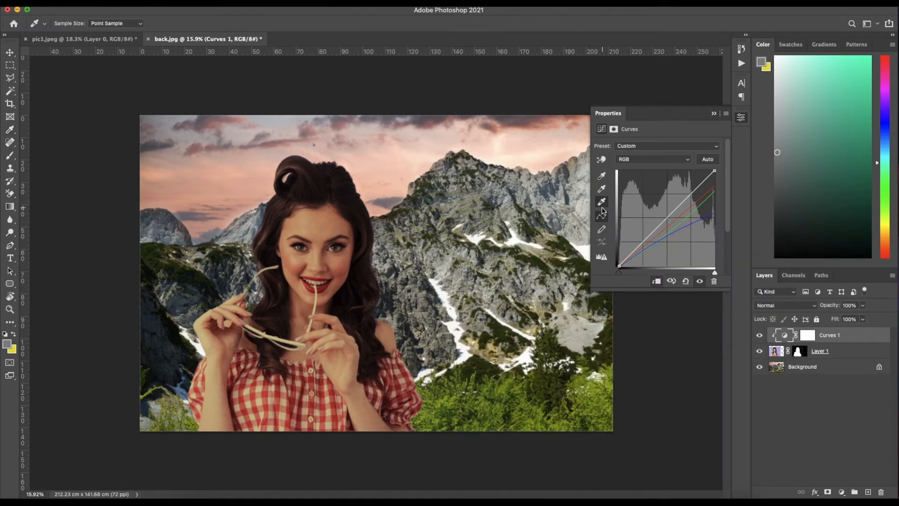
# Set the Curves target shadow color to #07080c, sampled from the dark rocks, and save it as the default.
pyautogui.doubleClick(601, 176)
pyautogui.click(171, 335)
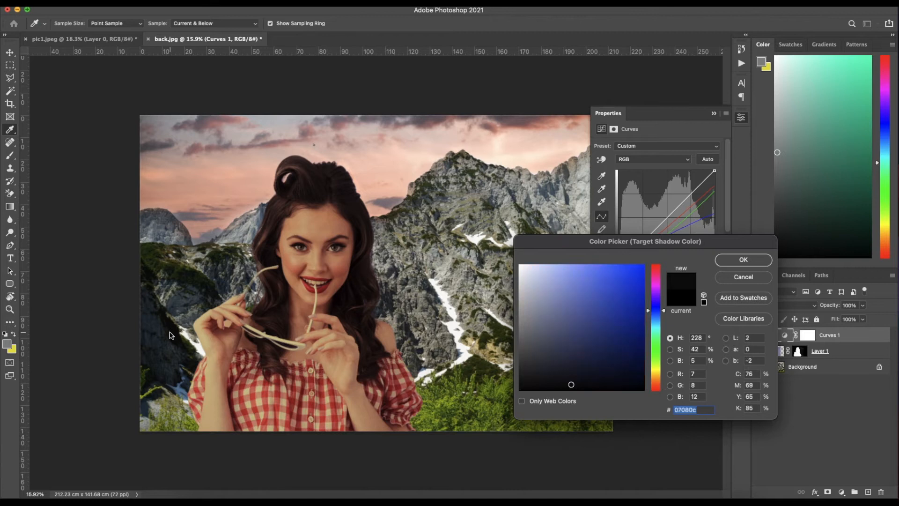
pyautogui.click(744, 260)
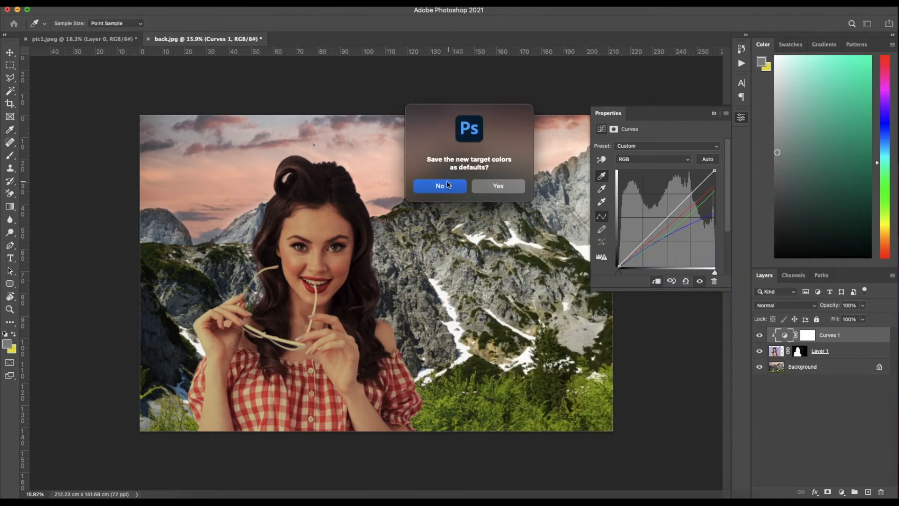
pyautogui.click(495, 186)
# Set the Curves target highlight color to #888a7d, sampled from the mountain, and save it as the default.
pyautogui.doubleClick(602, 202)
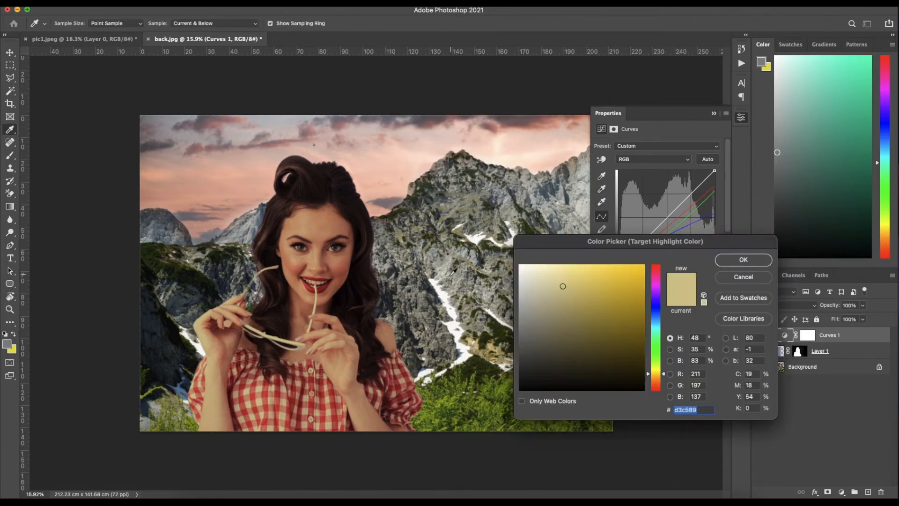
pyautogui.click(474, 240)
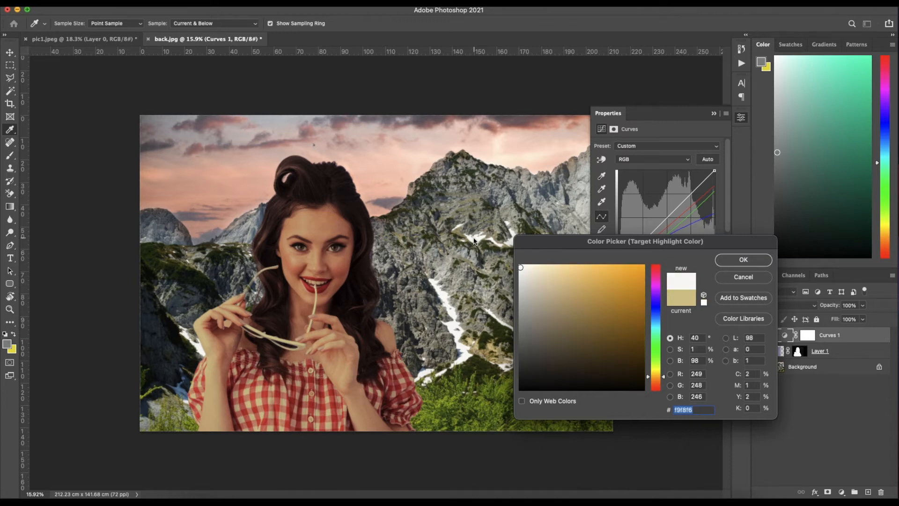
pyautogui.click(513, 217)
pyautogui.click(513, 210)
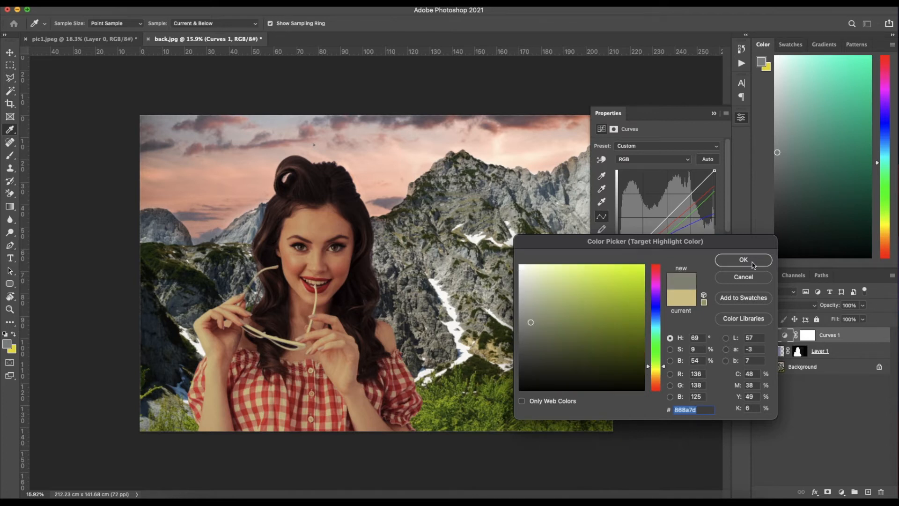
pyautogui.click(754, 265)
pyautogui.click(509, 189)
# Set the Curves target midtone color to #848983, sampled from the gray rock, and save it as the default.
pyautogui.doubleClick(603, 189)
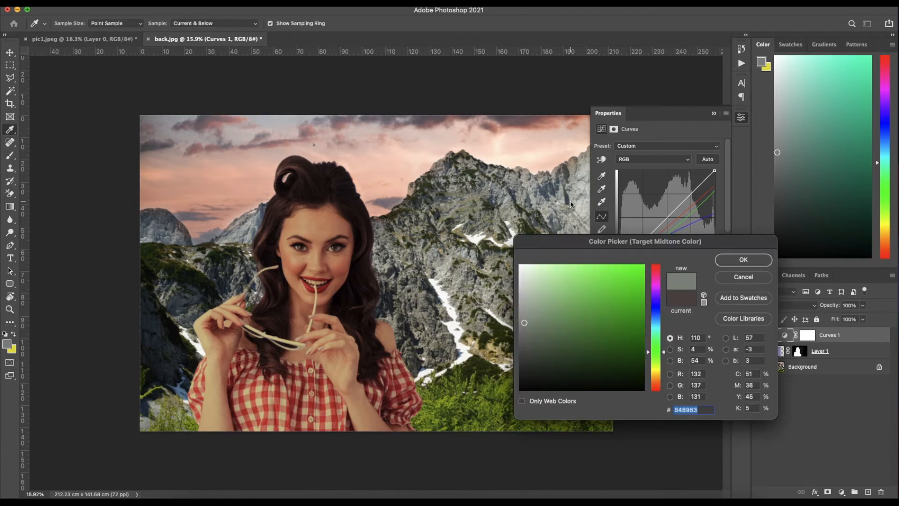
pyautogui.click(725, 265)
pyautogui.click(496, 184)
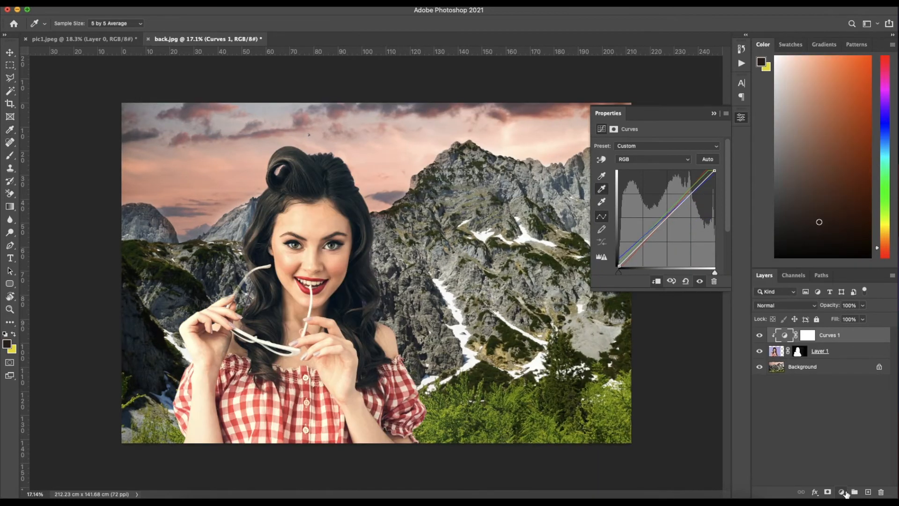
# Add a Color Lookup adjustment layer above the Curves layer using the LateSunset.3DL 3DLUT.
pyautogui.click(841, 492)
pyautogui.click(860, 414)
pyautogui.click(654, 146)
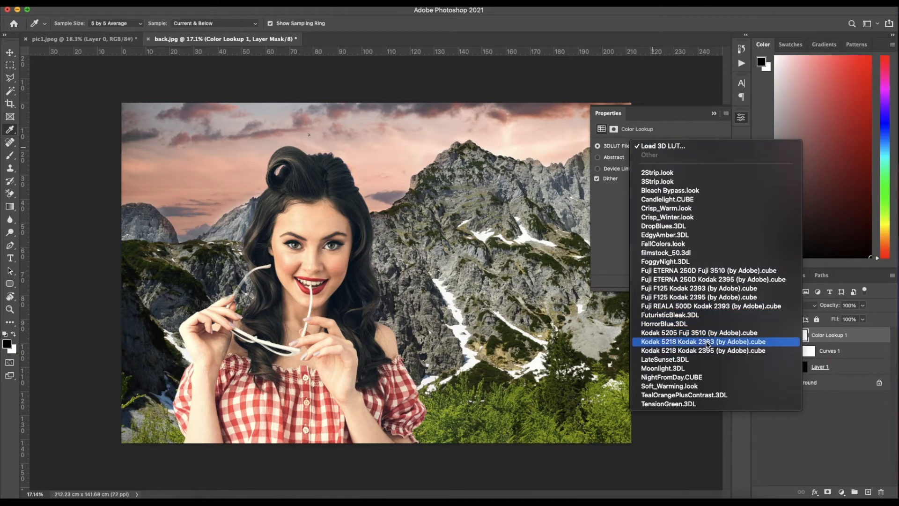
pyautogui.click(740, 359)
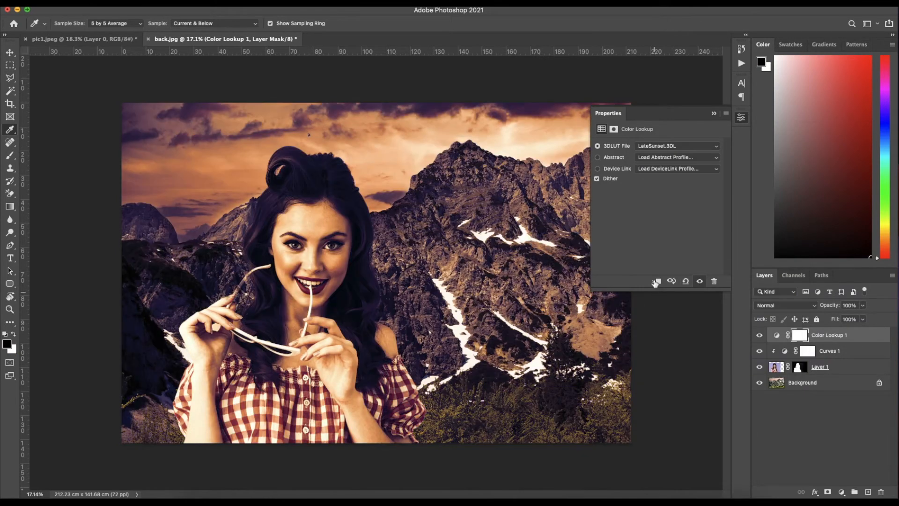
# Set the LateSunset Color Lookup layer to Soft Light blending at 36% opacity.
pyautogui.click(784, 306)
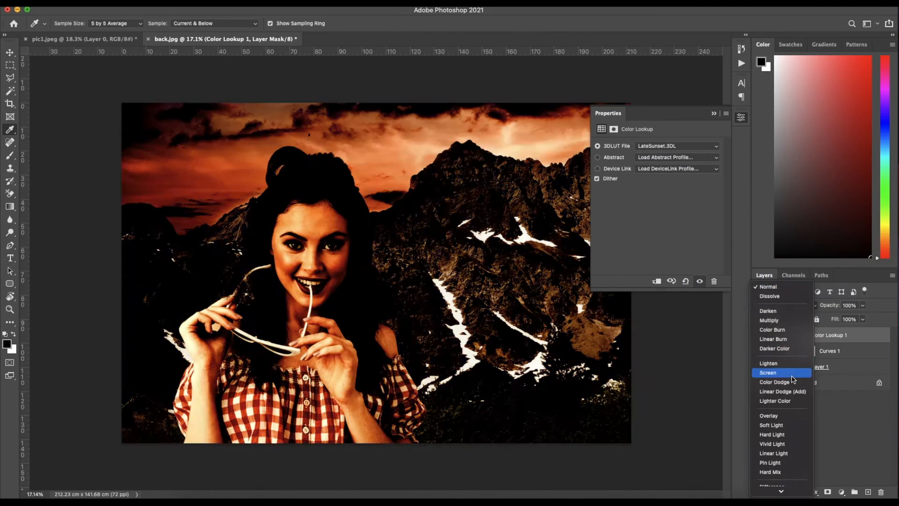
pyautogui.click(782, 426)
pyautogui.moveTo(834, 306)
pyautogui.mouseDown()
pyautogui.moveTo(794, 311)
pyautogui.moveTo(822, 306)
pyautogui.mouseUp()
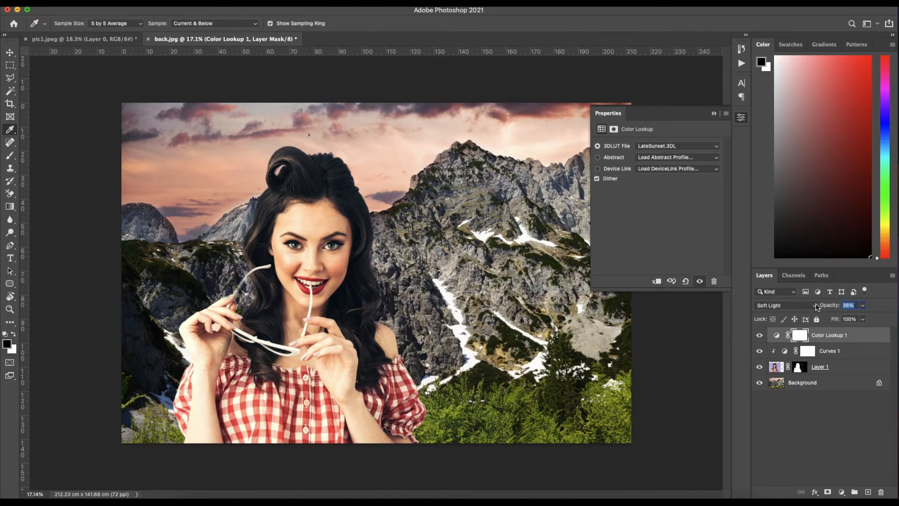
# Add a second Color Lookup adjustment layer on top using the Crisp_Warm.look 3DLUT.
pyautogui.click(842, 491)
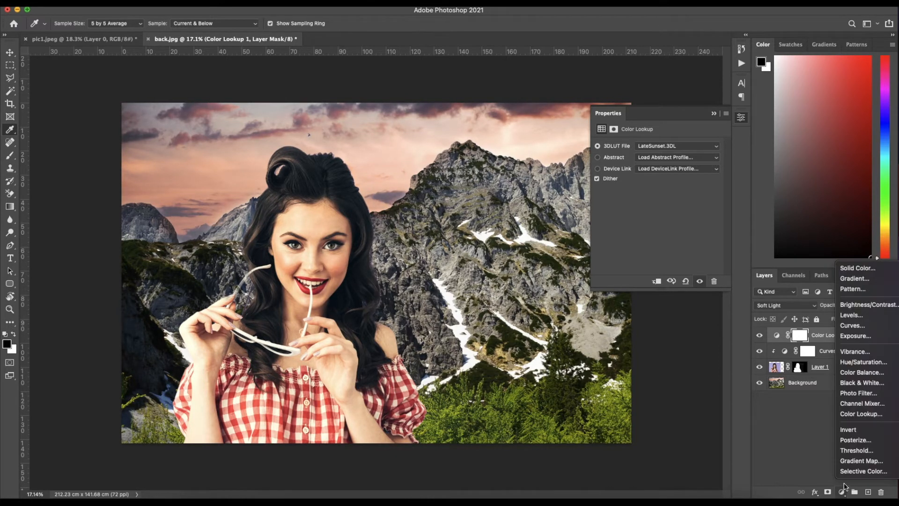
pyautogui.click(861, 413)
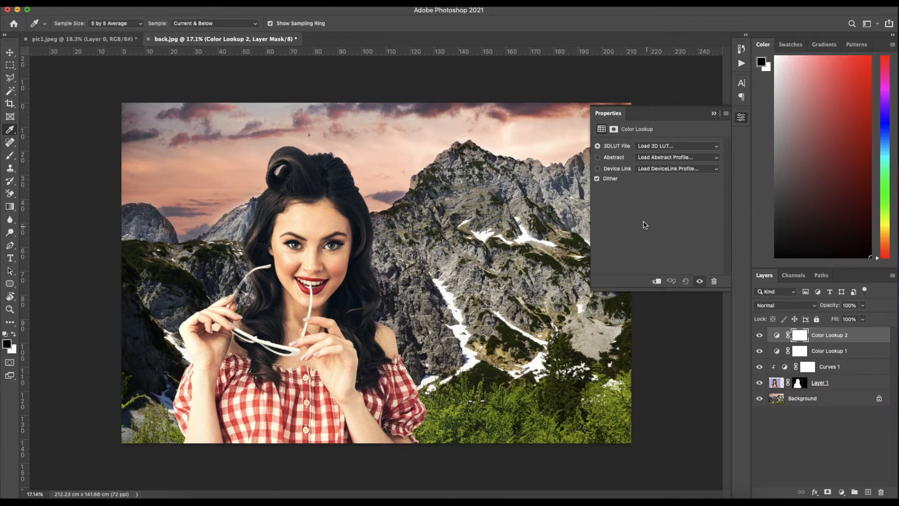
pyautogui.click(647, 147)
pyautogui.click(674, 209)
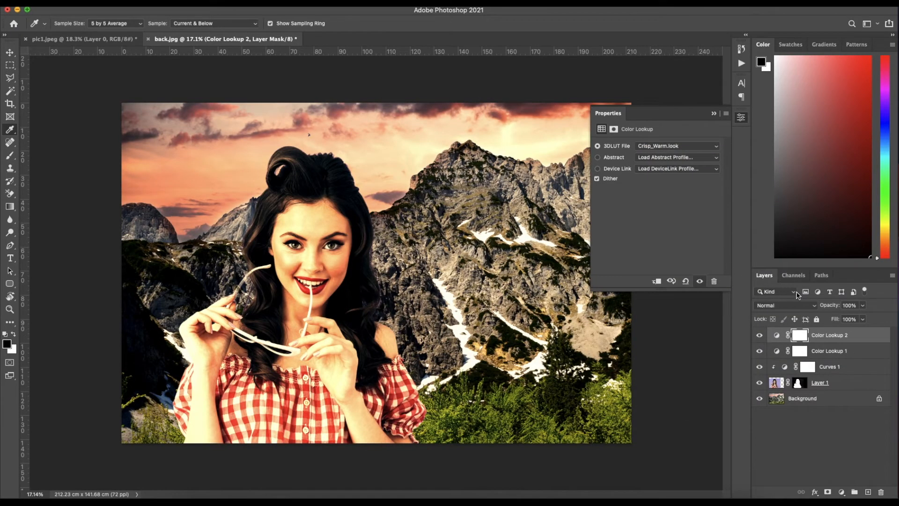
# Split the Crisp_Warm layer's Underlying Layer black slider in Blend If, with one half at the black end and the other at 255.
pyautogui.doubleClick(860, 336)
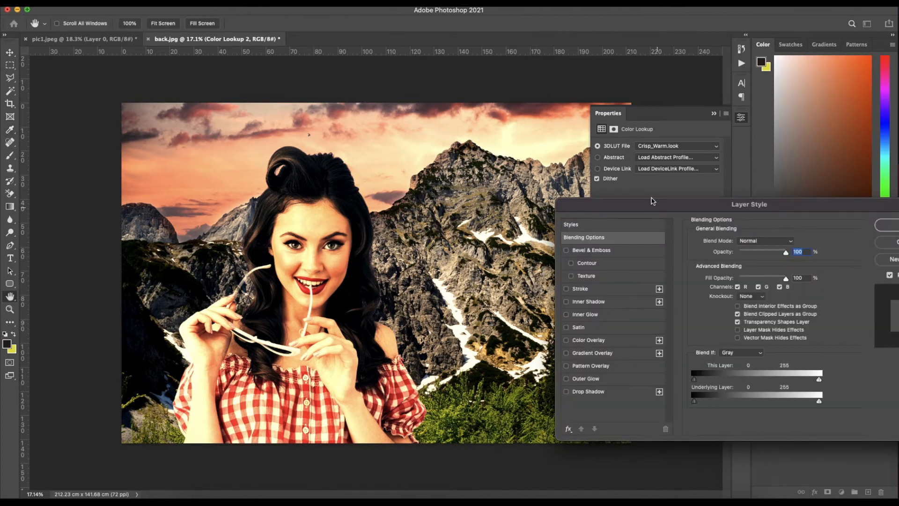
pyautogui.moveTo(651, 201); pyautogui.dragTo(572, 156)
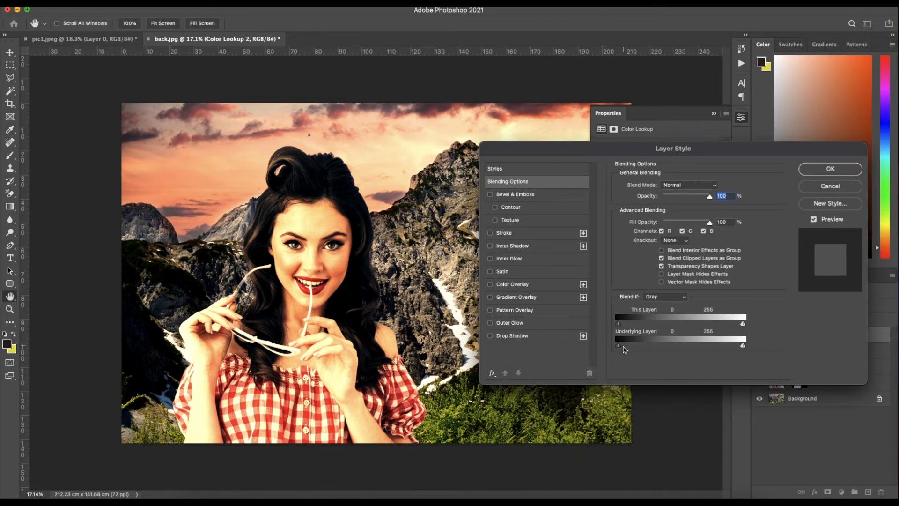
pyautogui.moveTo(619, 348); pyautogui.dragTo(641, 350)
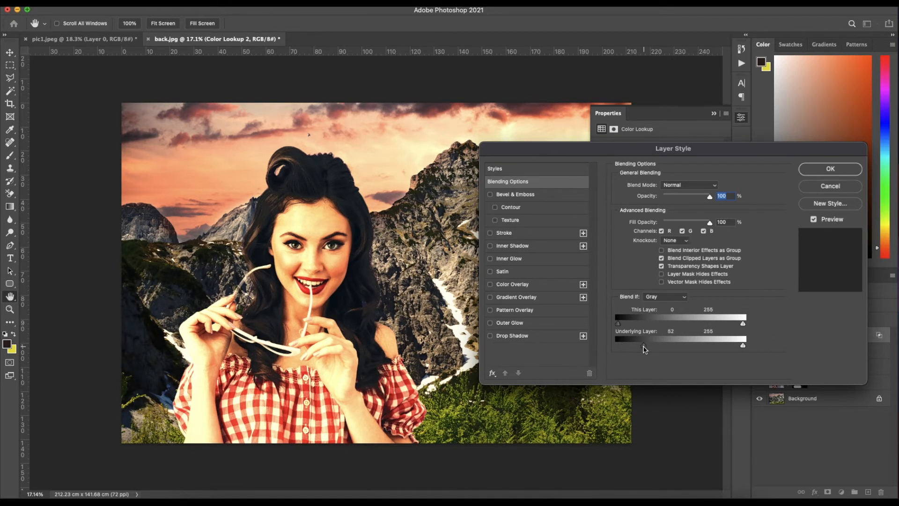
pyautogui.moveTo(643, 347)
pyautogui.mouseDown()
pyautogui.moveTo(659, 348)
pyautogui.moveTo(650, 349)
pyautogui.mouseUp()
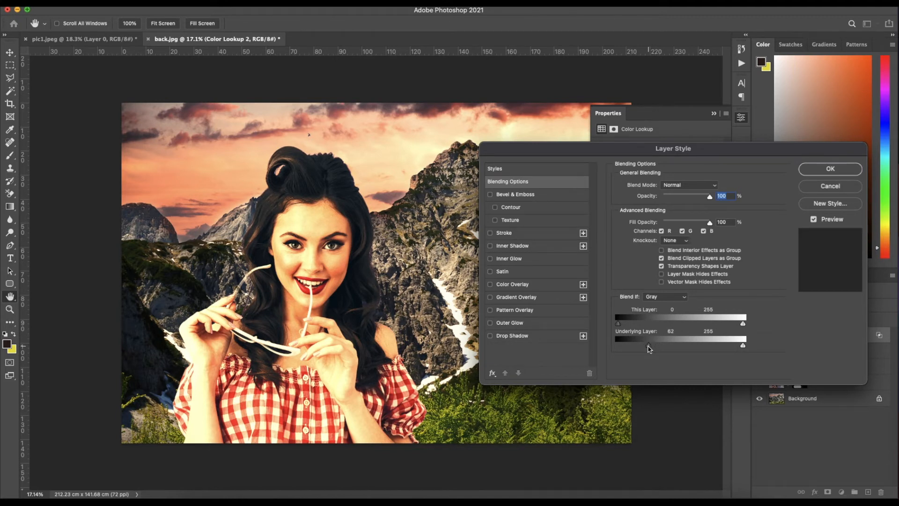
pyautogui.moveTo(645, 345); pyautogui.dragTo(811, 354)
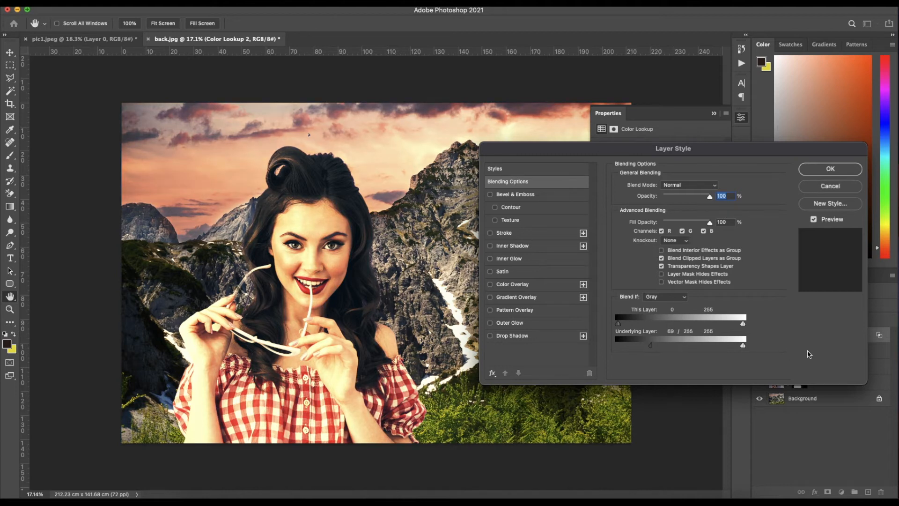
pyautogui.moveTo(652, 349); pyautogui.dragTo(620, 349)
pyautogui.click(825, 172)
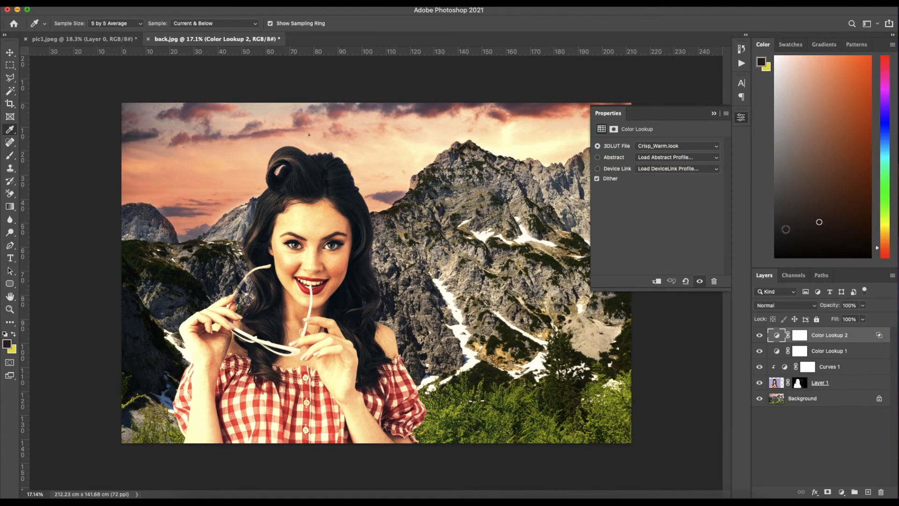
# Lower the opacity of the Crisp_Warm Color Lookup layer and toggle its visibility to compare the effect.
pyautogui.moveTo(840, 308); pyautogui.dragTo(816, 307)
pyautogui.press('Return')
pyautogui.moveTo(757, 335)
pyautogui.mouseDown()
pyautogui.moveTo(762, 373)
pyautogui.moveTo(761, 341)
pyautogui.mouseUp()
# Duplicate the mountain Background layer as Background copy within back.jpg.
pyautogui.click(830, 400)
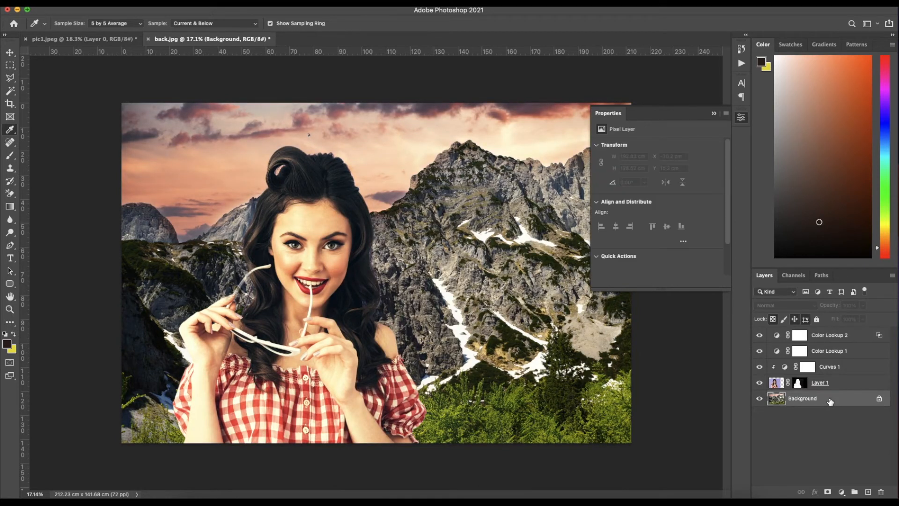
pyautogui.click(741, 119)
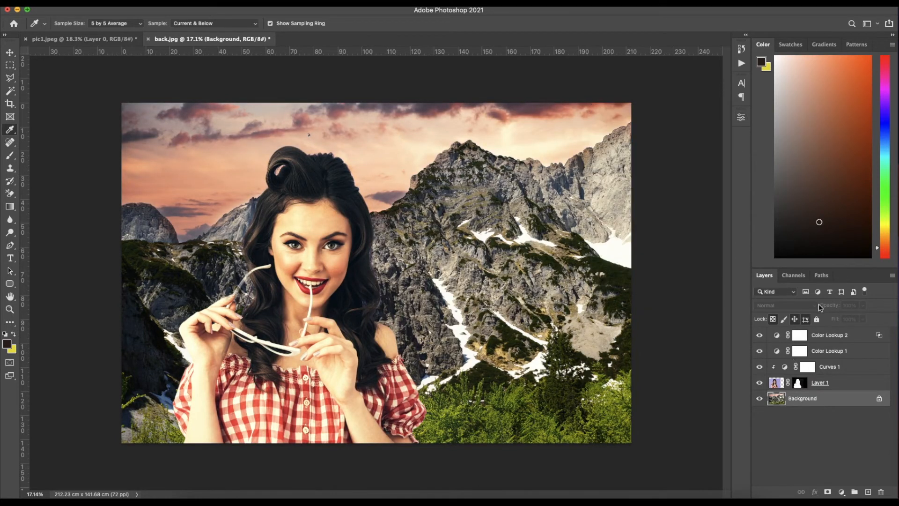
pyautogui.rightClick(864, 401)
pyautogui.click(811, 374)
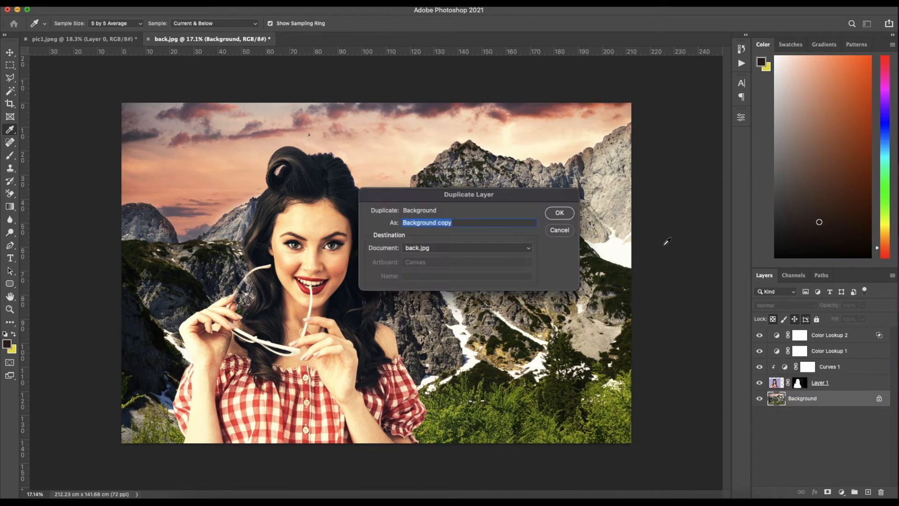
pyautogui.press('Return')
# Convert the Background copy layer to a Smart Object and start a Tilt-Shift blur on it.
pyautogui.rightClick(830, 403)
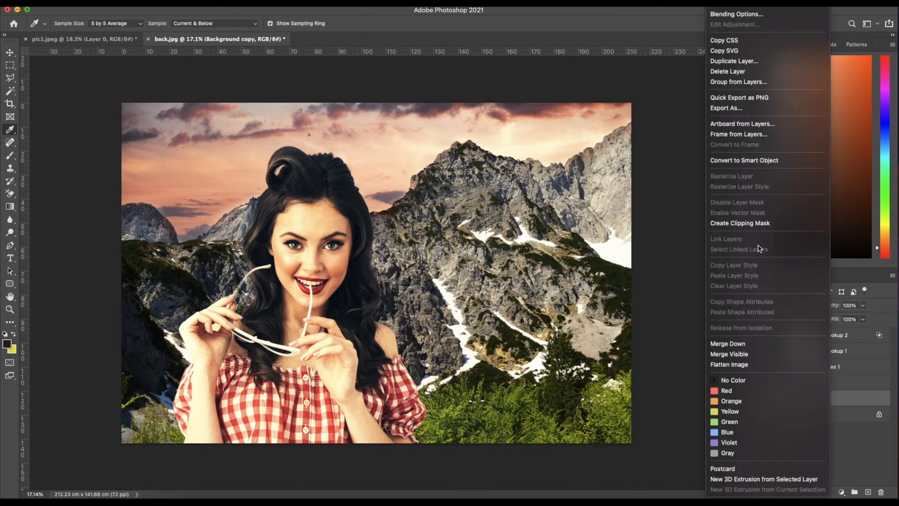
pyautogui.click(755, 163)
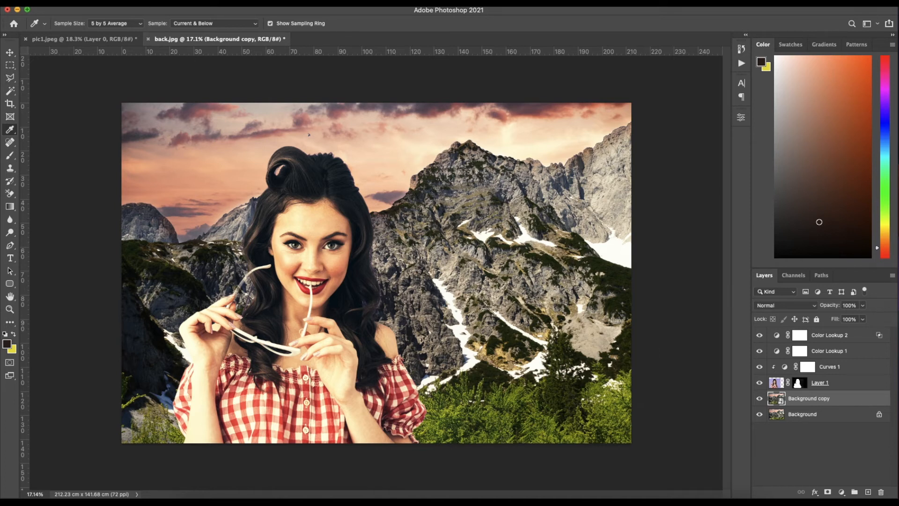
pyautogui.click(230, 2)
pyautogui.moveTo(281, 124)
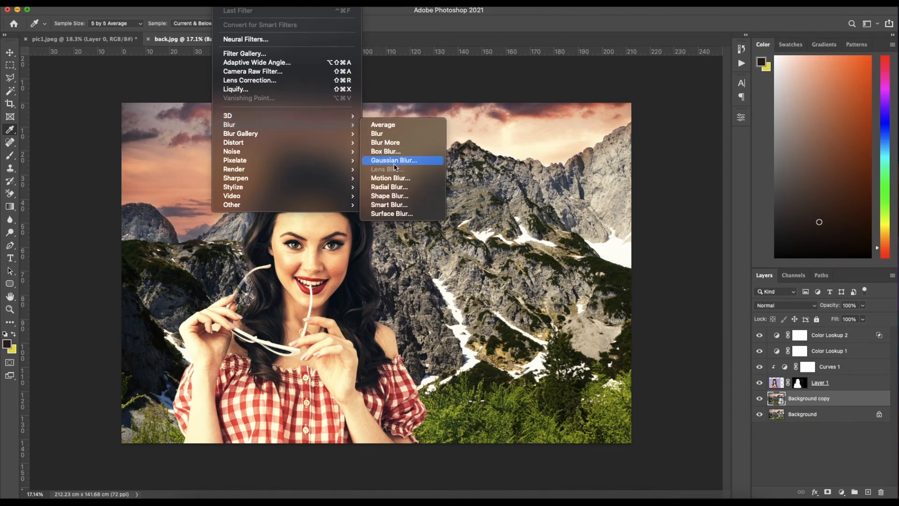
pyautogui.moveTo(317, 135)
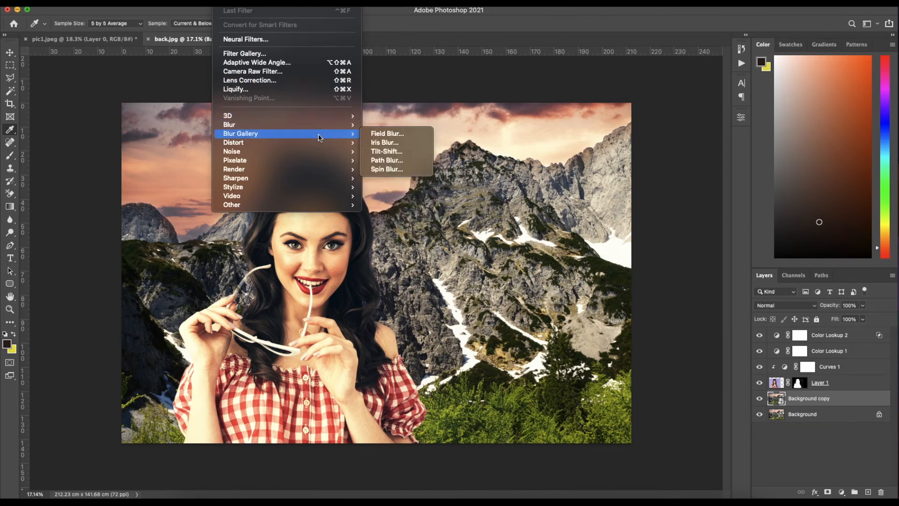
pyautogui.click(410, 153)
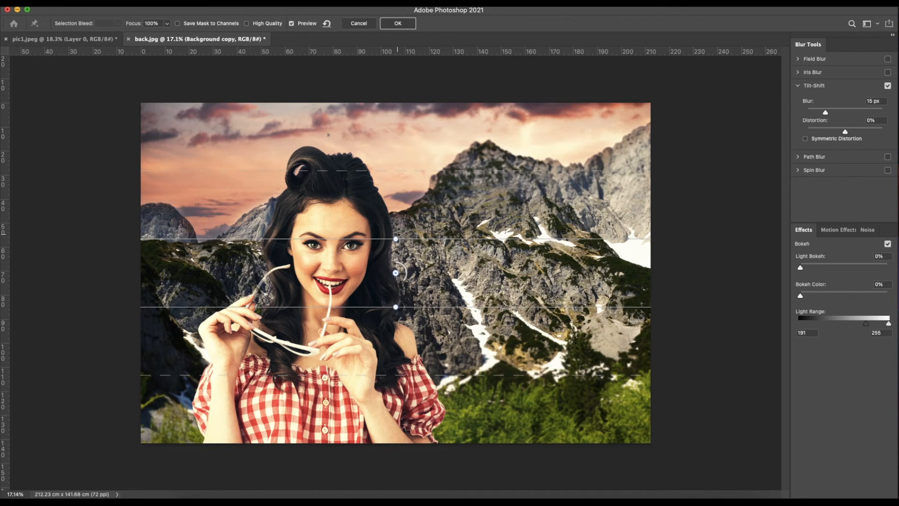
# Set the Tilt-Shift blur to 19 px, shift its centre slightly down, narrow the sharp band around the woman's mouth level, and apply the filter.
pyautogui.scroll(-2, 396, 273)
pyautogui.moveTo(397, 276); pyautogui.dragTo(395, 312)
pyautogui.moveTo(394, 275); pyautogui.dragTo(394, 276)
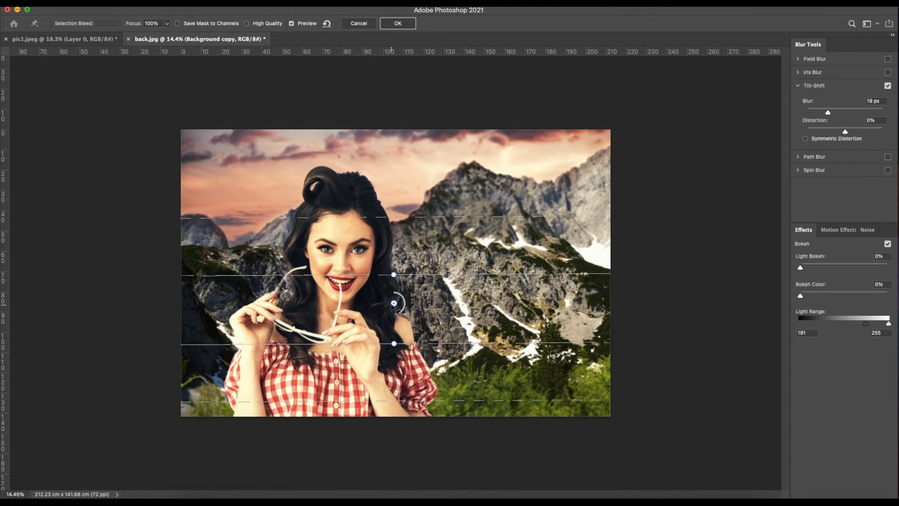
pyautogui.moveTo(395, 304)
pyautogui.mouseDown()
pyautogui.moveTo(395, 313)
pyautogui.moveTo(397, 291)
pyautogui.mouseUp()
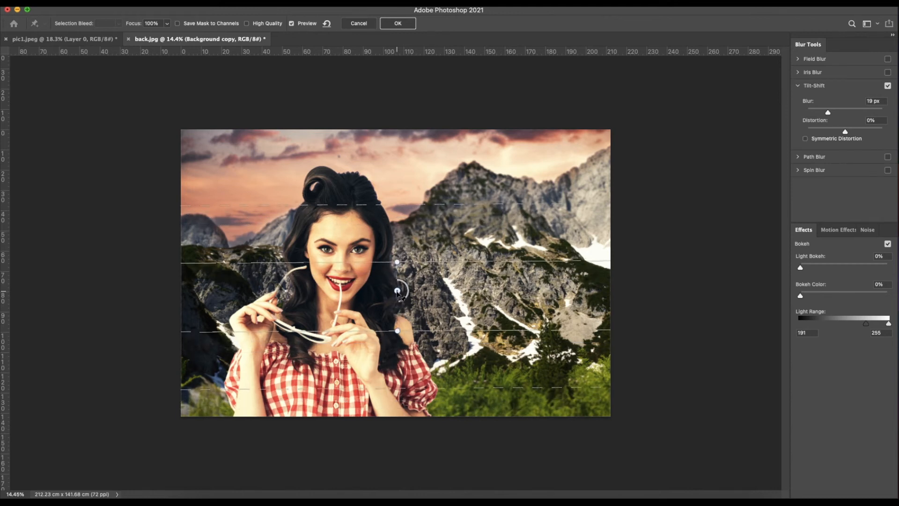
pyautogui.moveTo(396, 334); pyautogui.dragTo(398, 309)
pyautogui.moveTo(397, 262)
pyautogui.mouseDown()
pyautogui.moveTo(409, 266)
pyautogui.moveTo(399, 268)
pyautogui.mouseUp()
pyautogui.click(395, 24)
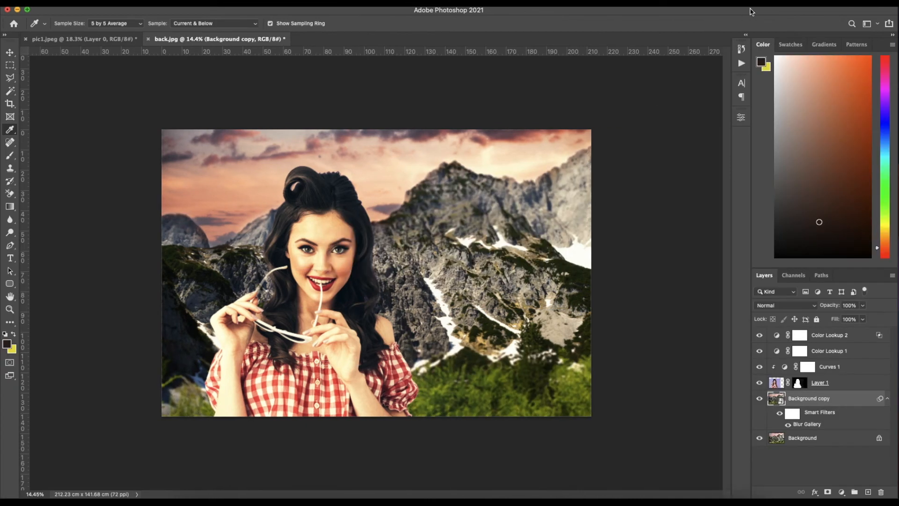
# Convert the woman's Layer 1 to a Smart Object and start a Field Blur on it.
pyautogui.click(767, 8)
pyautogui.click(767, 8)
pyautogui.click(824, 385)
pyautogui.rightClick(842, 385)
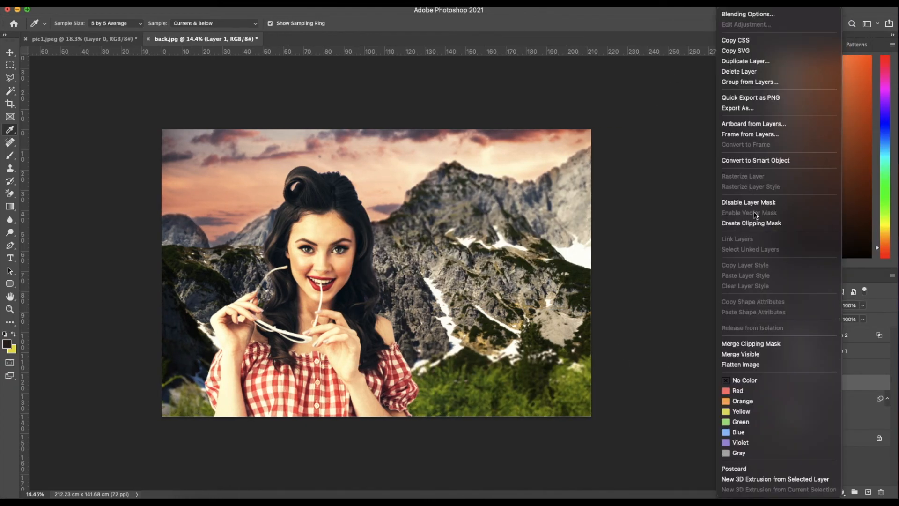
pyautogui.click(740, 161)
pyautogui.click(196, 5)
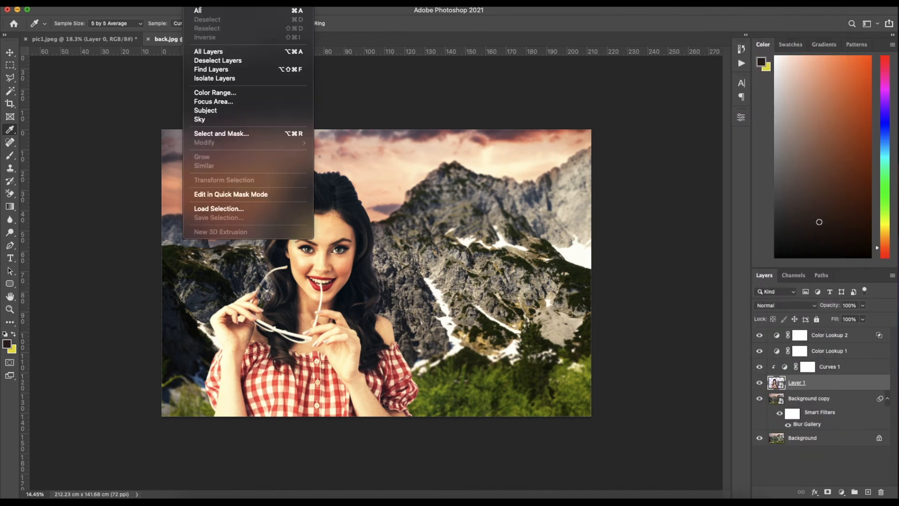
pyautogui.moveTo(220, 5)
pyautogui.moveTo(234, 132)
pyautogui.click(391, 135)
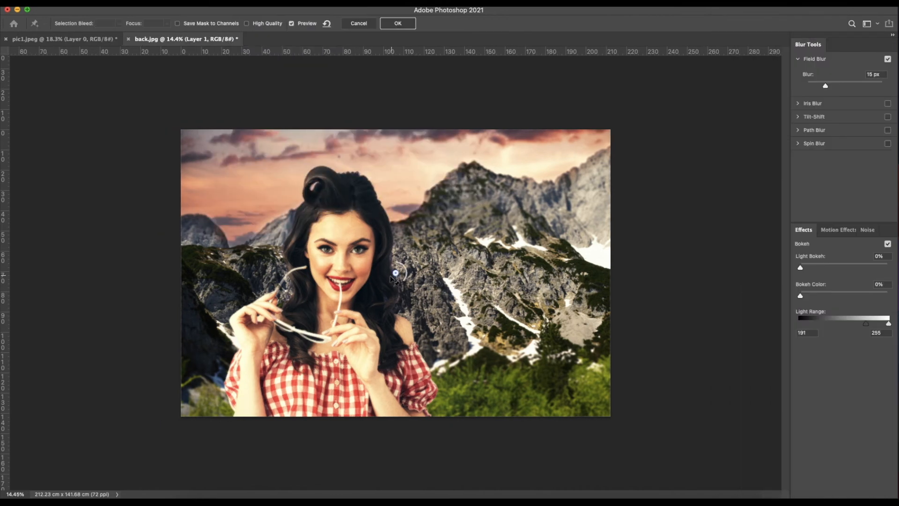
# Move the Field Blur pin onto the woman's face with minimum blur, and add a 15 px pin just outside her raised hand.
pyautogui.moveTo(396, 273); pyautogui.dragTo(345, 257)
pyautogui.moveTo(826, 86); pyautogui.dragTo(798, 88)
pyautogui.click(263, 312)
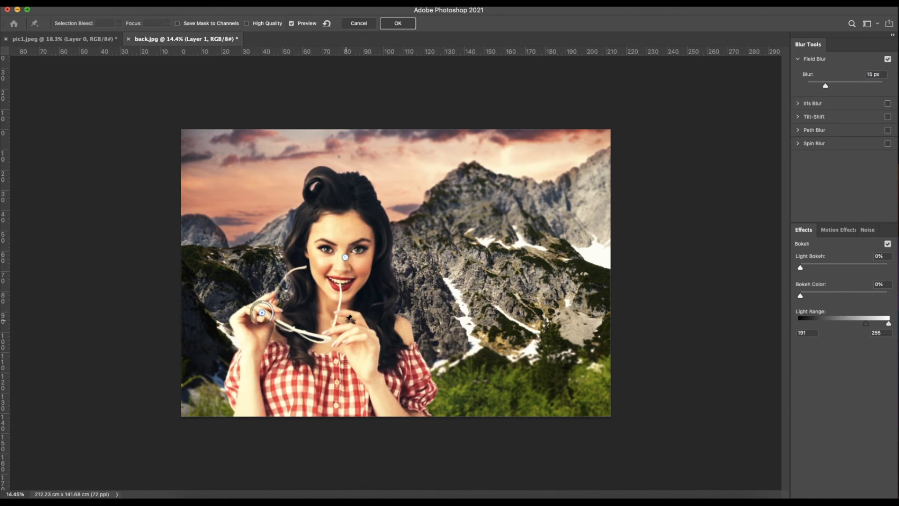
pyautogui.moveTo(263, 312); pyautogui.dragTo(230, 313)
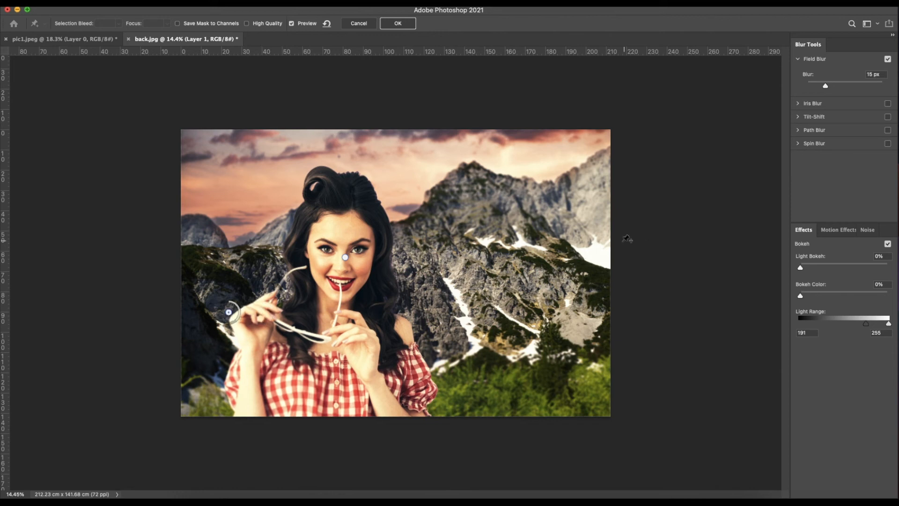
# Add Field Blur pins on the woman's sleeve beside the grass at 11 px and in the sky above her hair at 13 px.
pyautogui.click(420, 366)
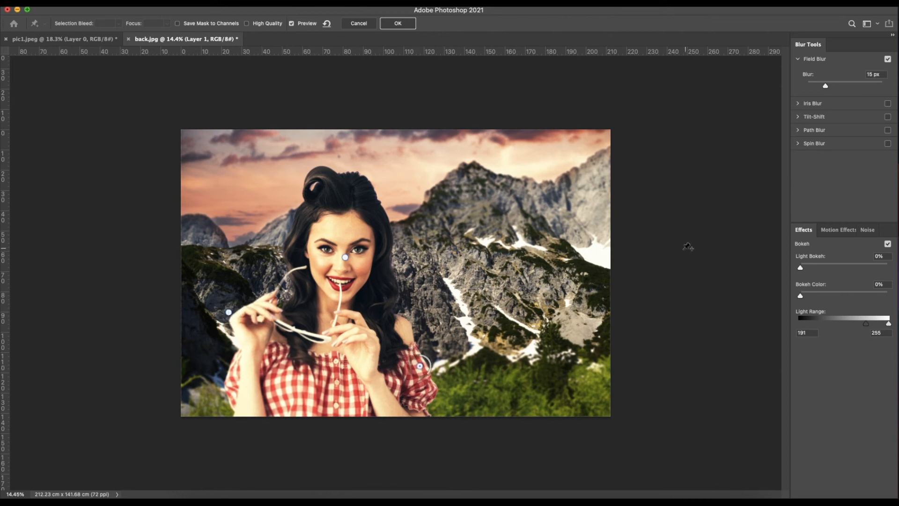
pyautogui.moveTo(825, 85); pyautogui.dragTo(824, 87)
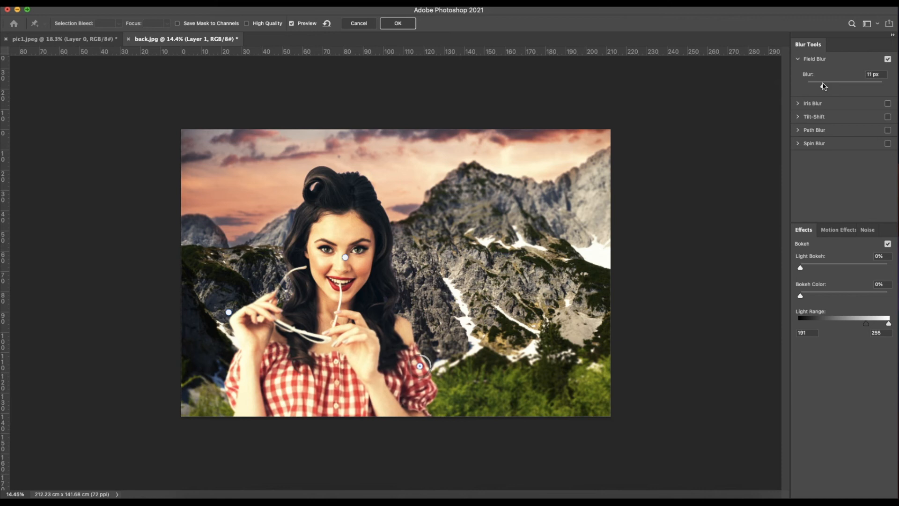
pyautogui.click(322, 158)
pyautogui.moveTo(825, 85)
pyautogui.mouseDown()
pyautogui.moveTo(835, 82)
pyautogui.moveTo(827, 85)
pyautogui.mouseUp()
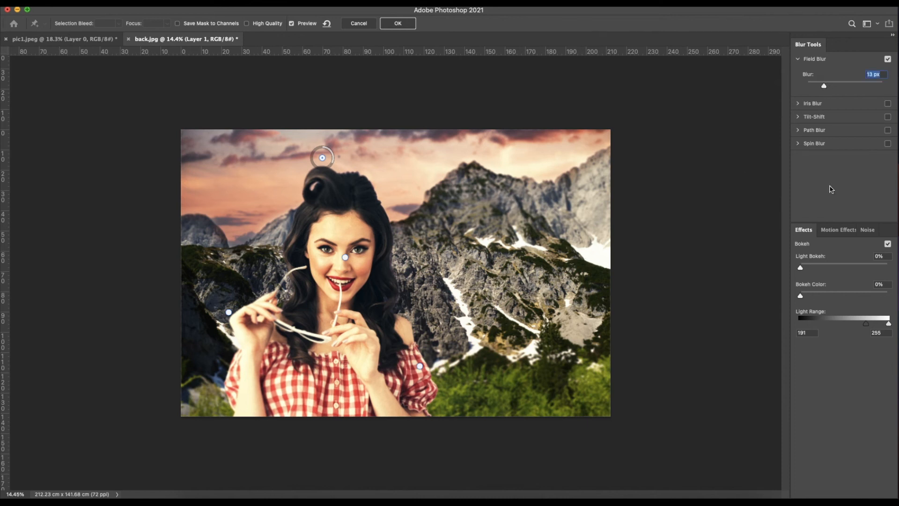
pyautogui.click(764, 7)
pyautogui.click(764, 7)
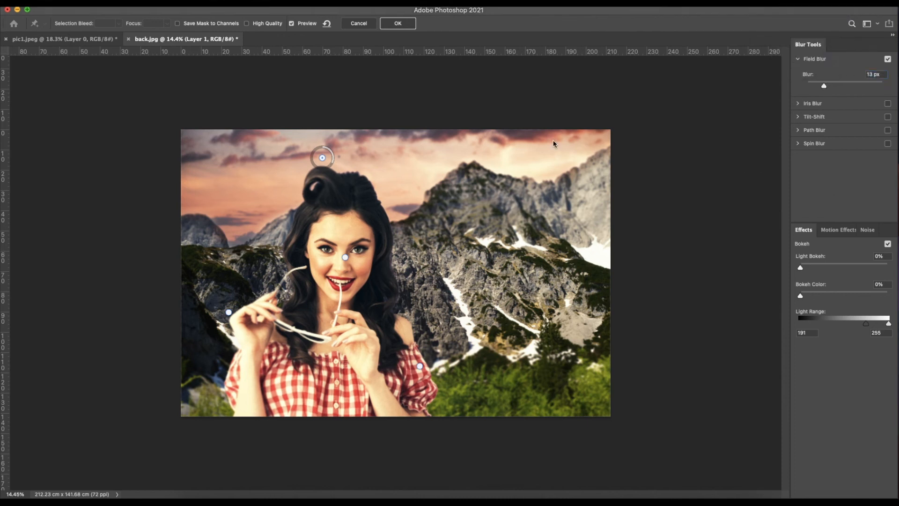
# Move the sleeve pin outward and the hand pin down beside her forearm, add a pin at her upper chest, and apply the Field Blur.
pyautogui.moveTo(420, 373); pyautogui.dragTo(430, 373)
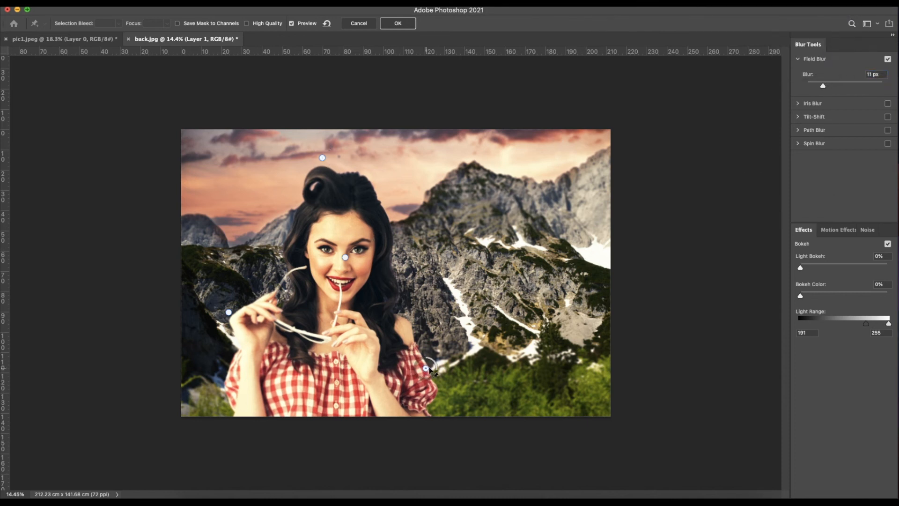
pyautogui.moveTo(229, 313); pyautogui.dragTo(231, 352)
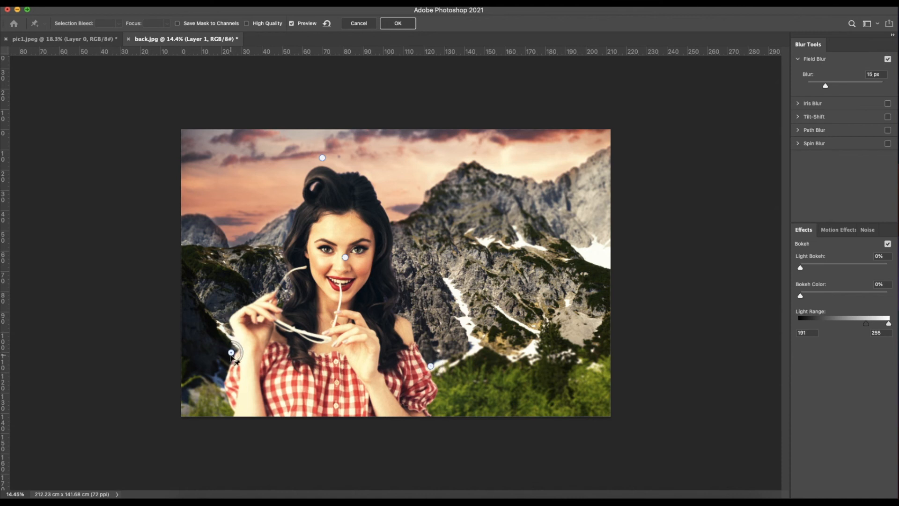
pyautogui.click(323, 351)
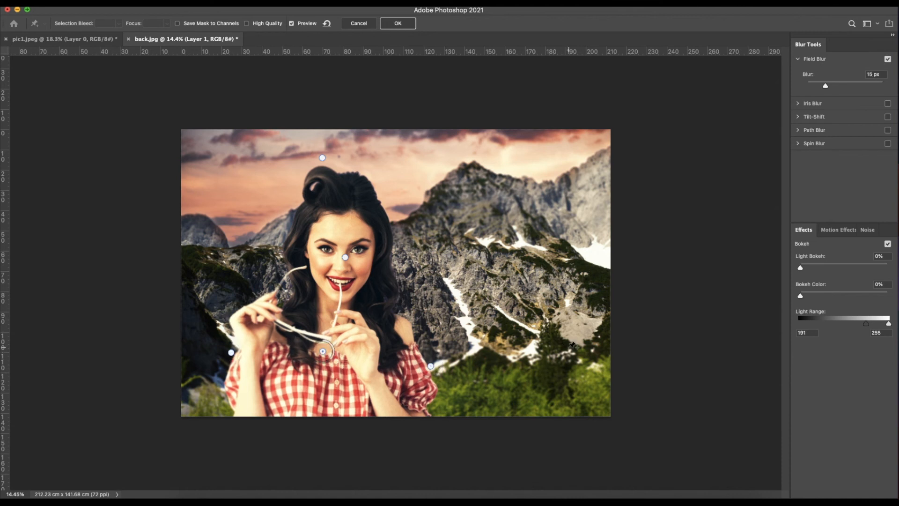
pyautogui.click(393, 27)
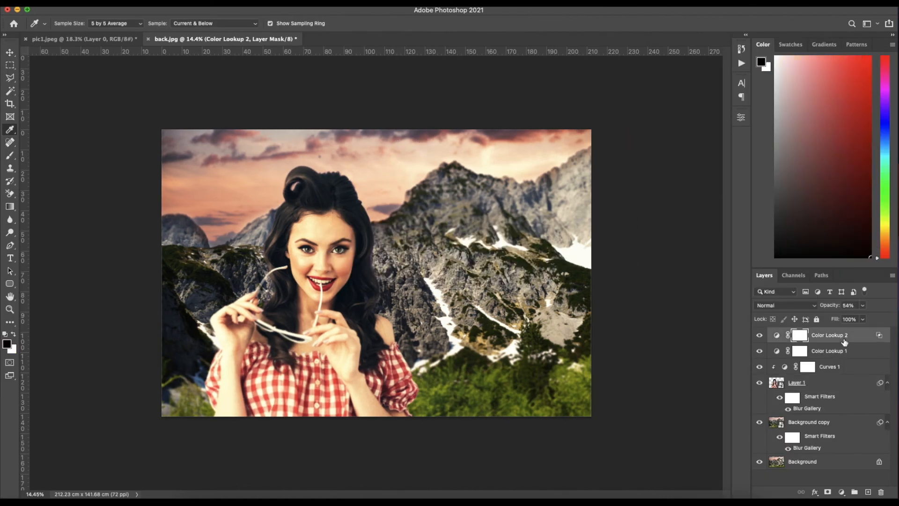
# Add a Curves adjustment layer above Color Lookup 2 and pull a midtone point of the RGB curve slightly down.
pyautogui.click(842, 491)
pyautogui.click(850, 329)
pyautogui.moveTo(660, 222)
pyautogui.mouseDown()
pyautogui.moveTo(653, 201)
pyautogui.moveTo(660, 225)
pyautogui.mouseUp()
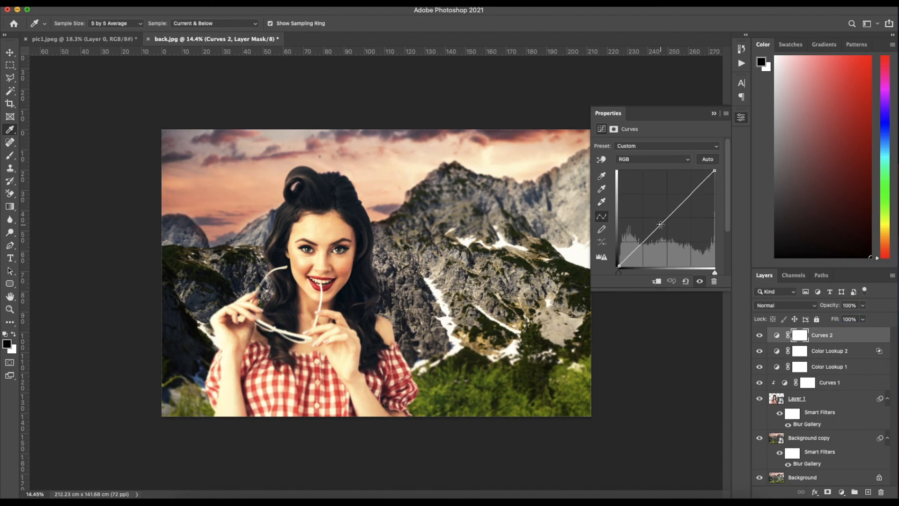
pyautogui.click(741, 117)
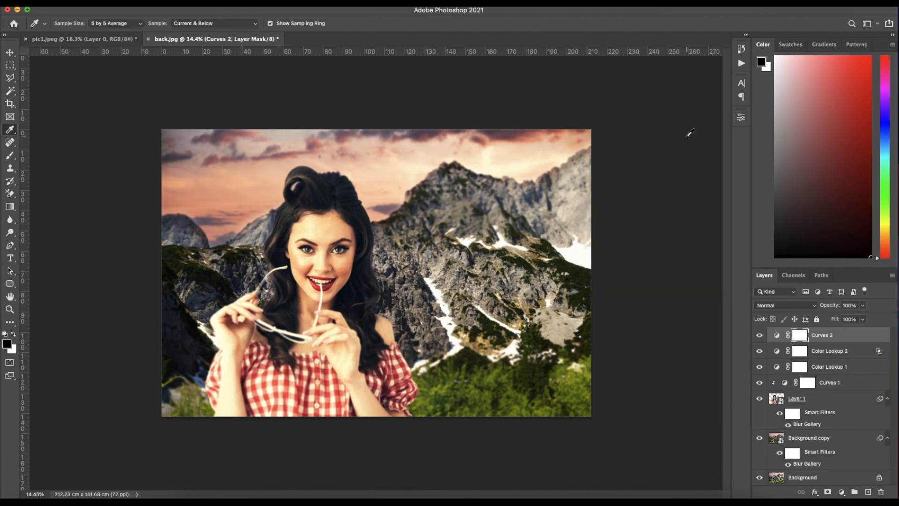
# Export the composite through Save for Web as a maximum-quality JPEG at quality 100, replacing the existing back.jpg.
pyautogui.click(73, 1)
pyautogui.moveTo(136, 128)
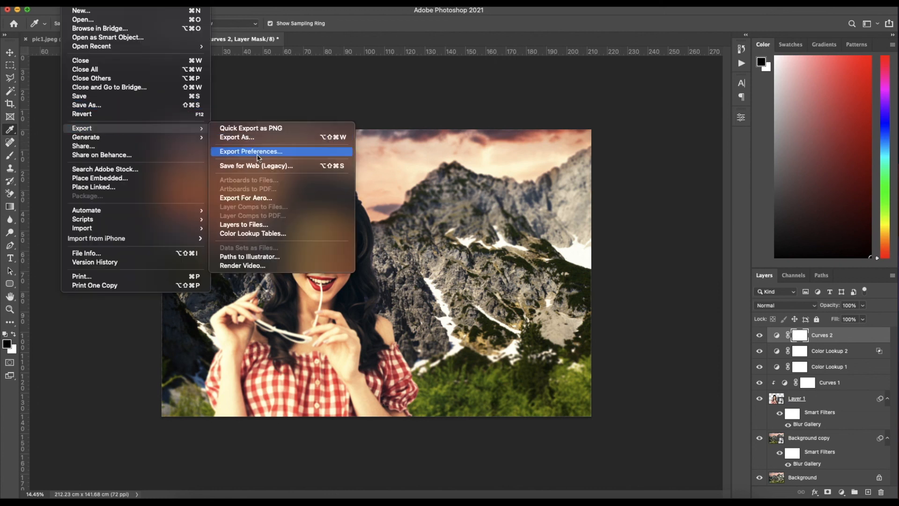
pyautogui.click(256, 166)
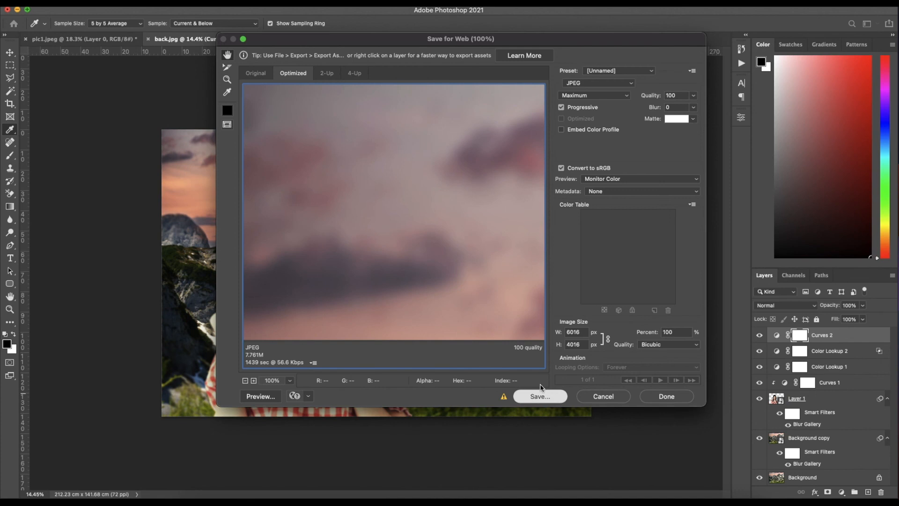
pyautogui.press('Return')
pyautogui.click(629, 267)
pyautogui.click(509, 228)
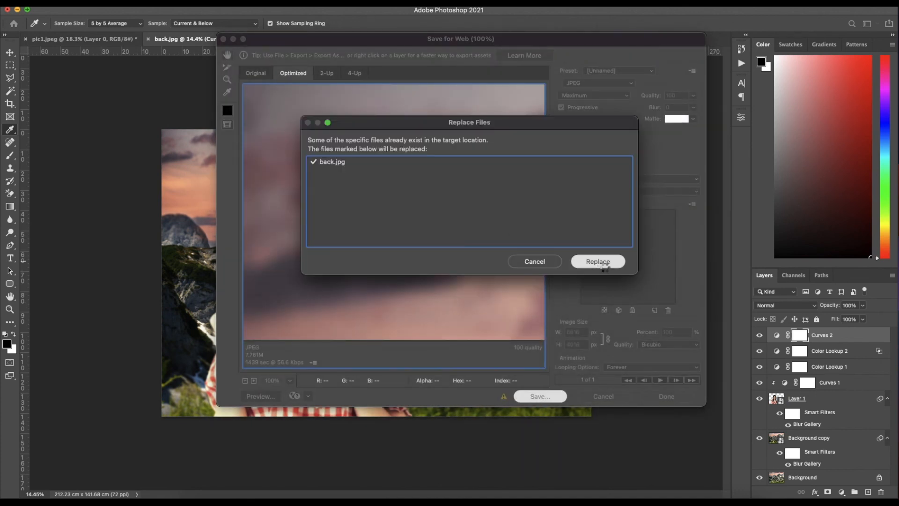
pyautogui.click(604, 263)
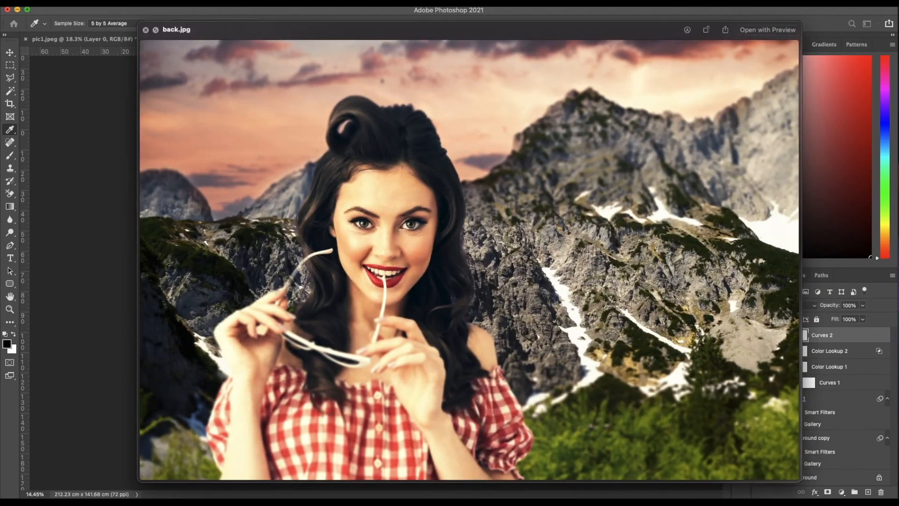
# Compare the exported back.jpg with the neighbouring image in the file preview, and close the preview.
pyautogui.press('Left')
pyautogui.press('Right')
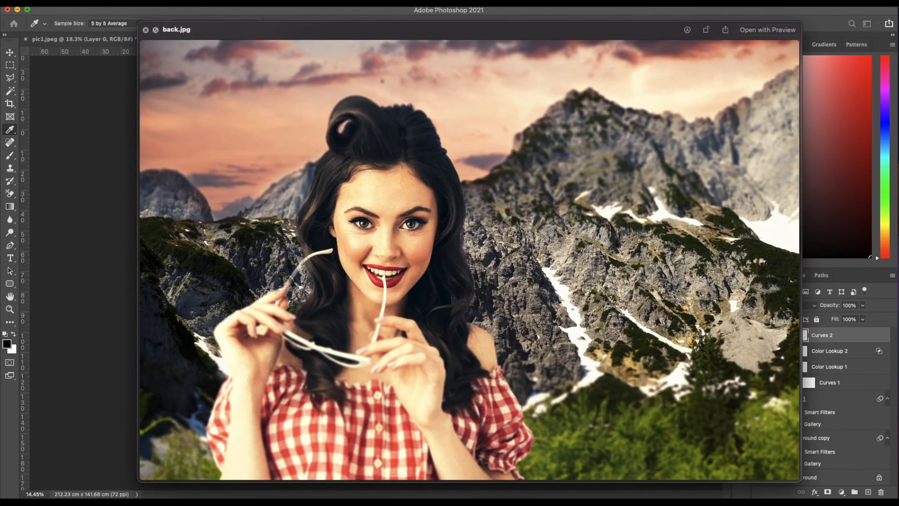
pyautogui.press('space')
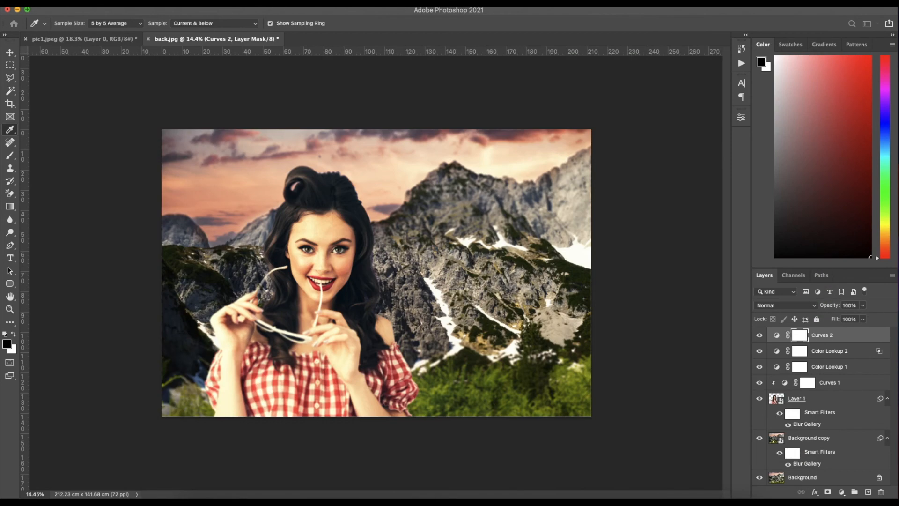